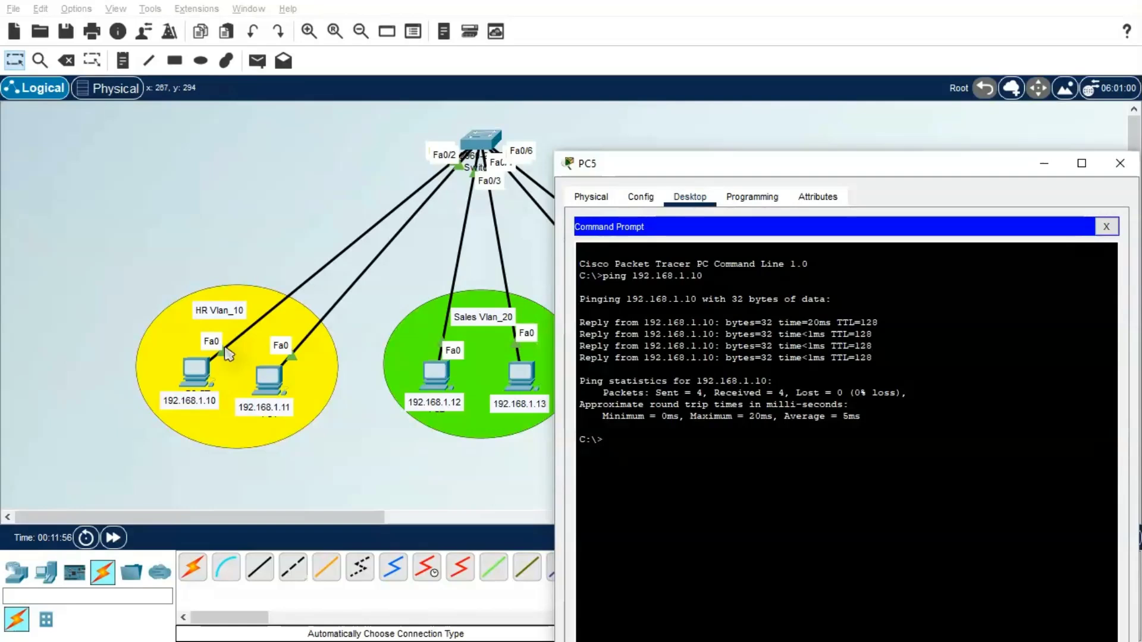
Step: Open Switch0's command line in privileged EXEC mode and display the brief VLAN list
left_click(1120, 166)
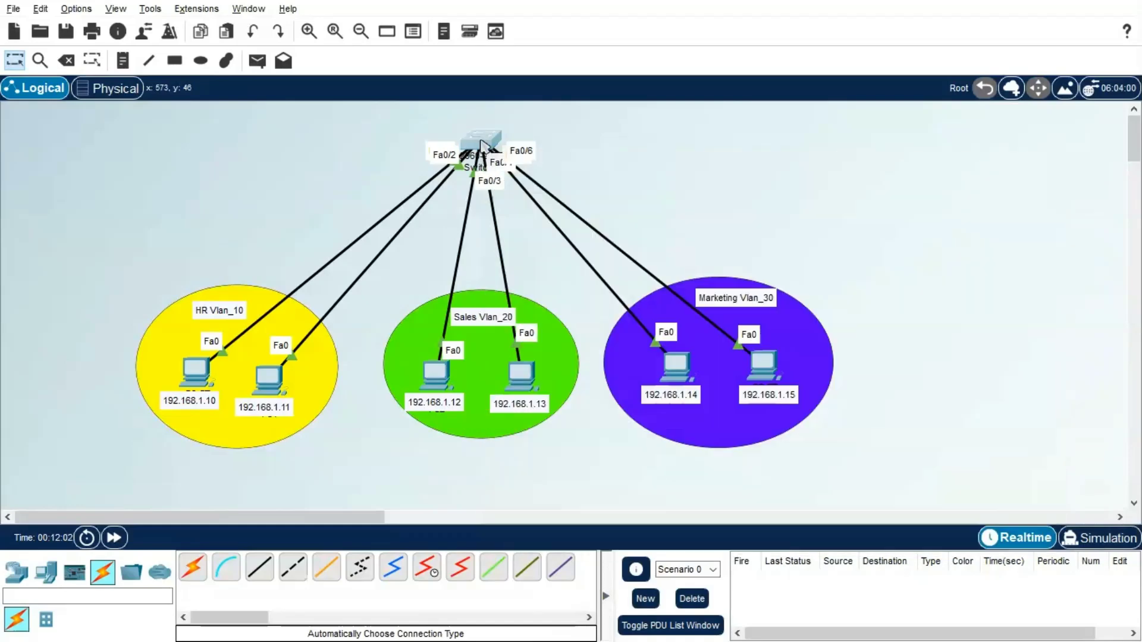
left_click(483, 144)
left_click(456, 60)
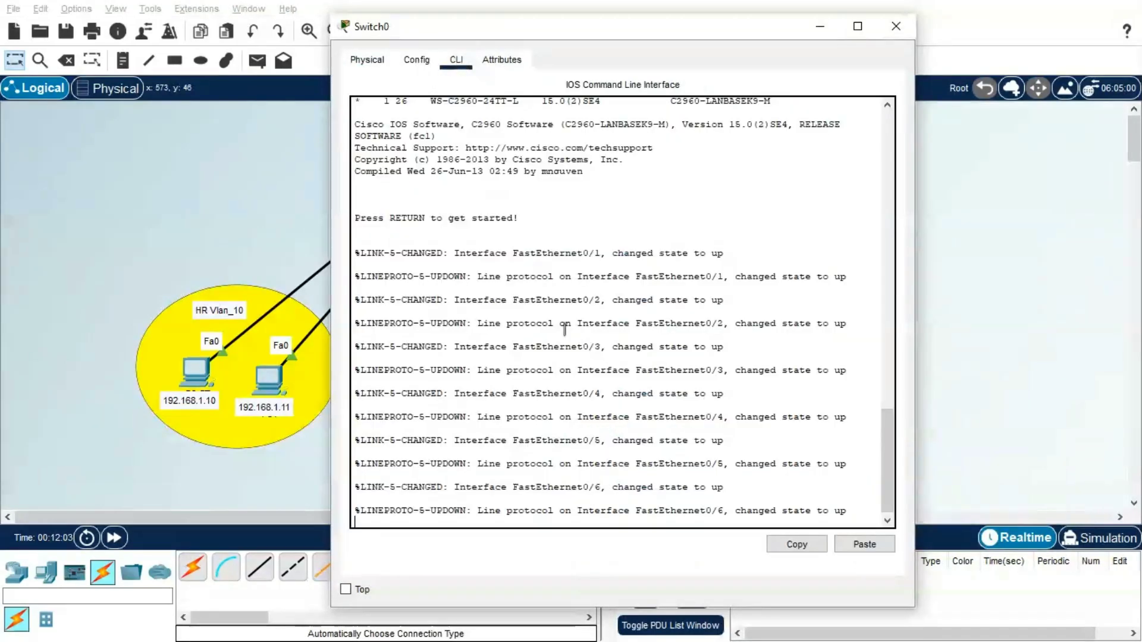
key("Return")
key("Return")
type("en")
key("Return")
key("Return")
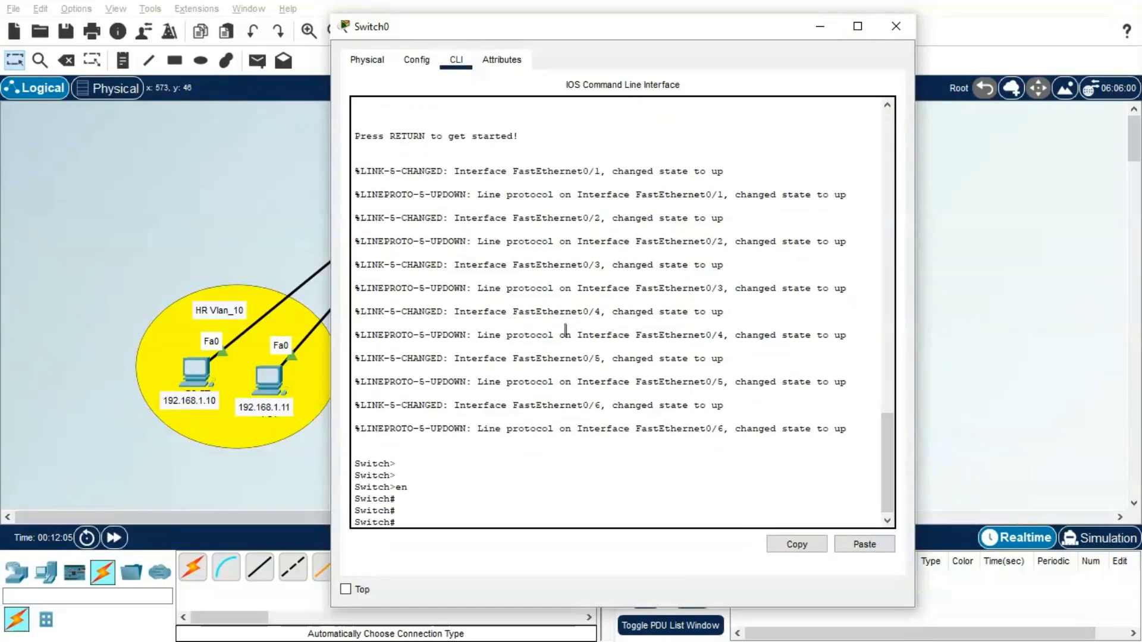
type("show vlan b")
key("Return")
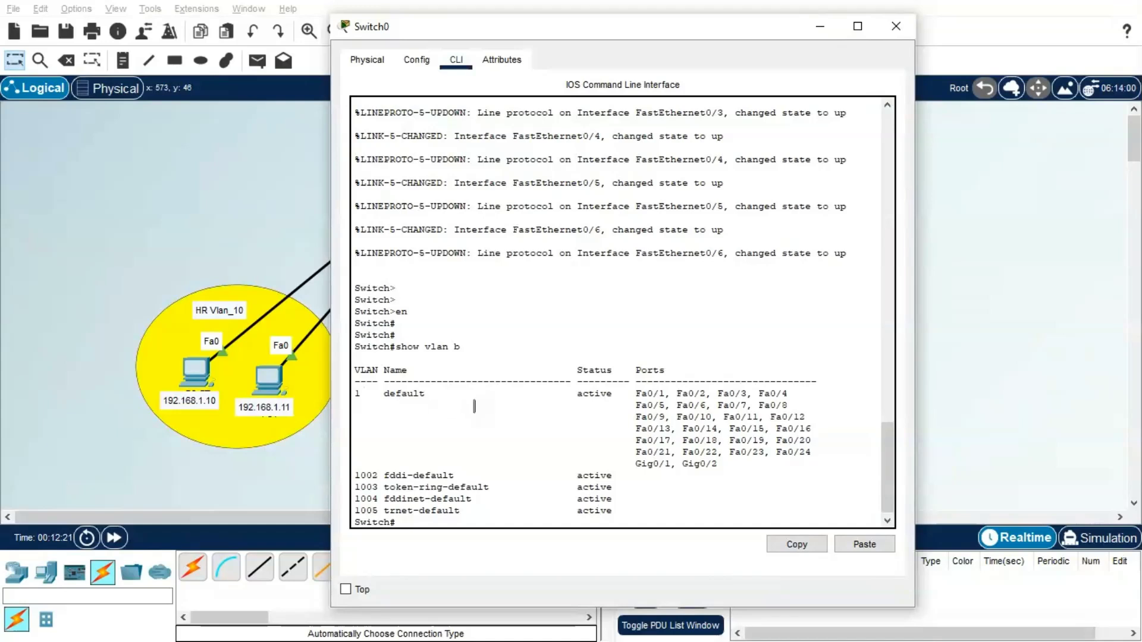
Step: Enter global configuration mode and create VLAN 10 with the name HR
type("config t")
key("Return")
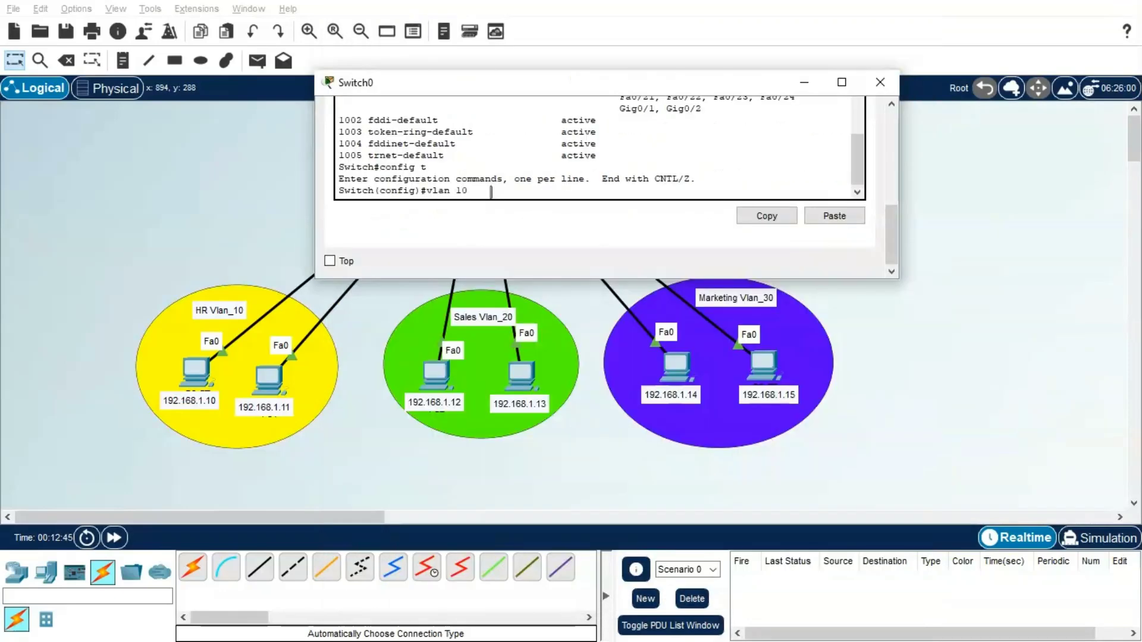
key("Return")
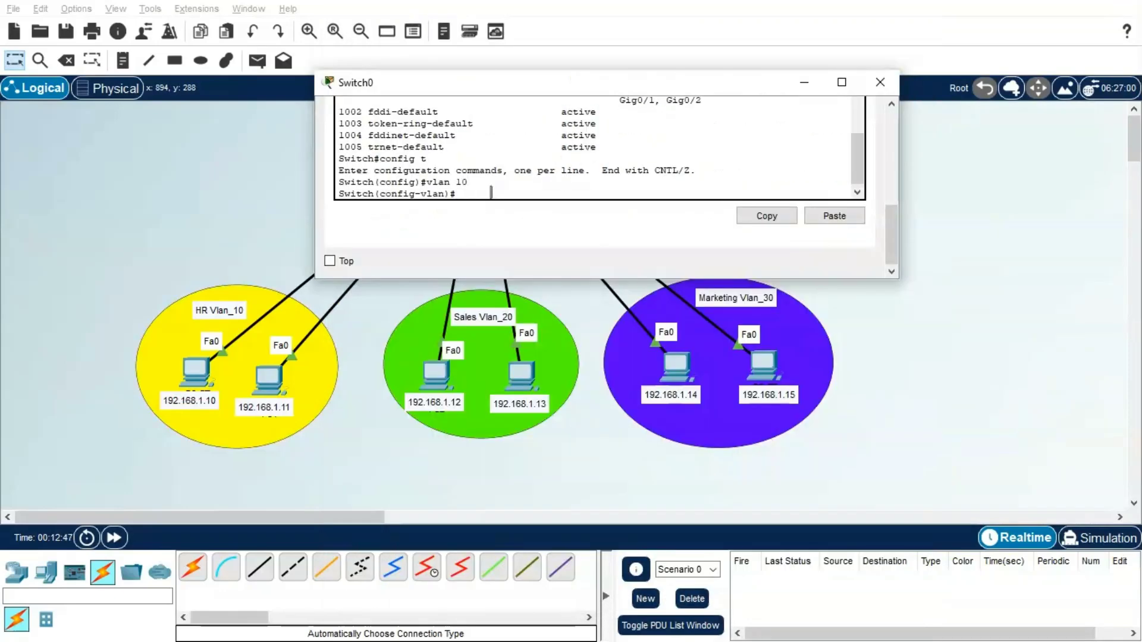
type("name HR")
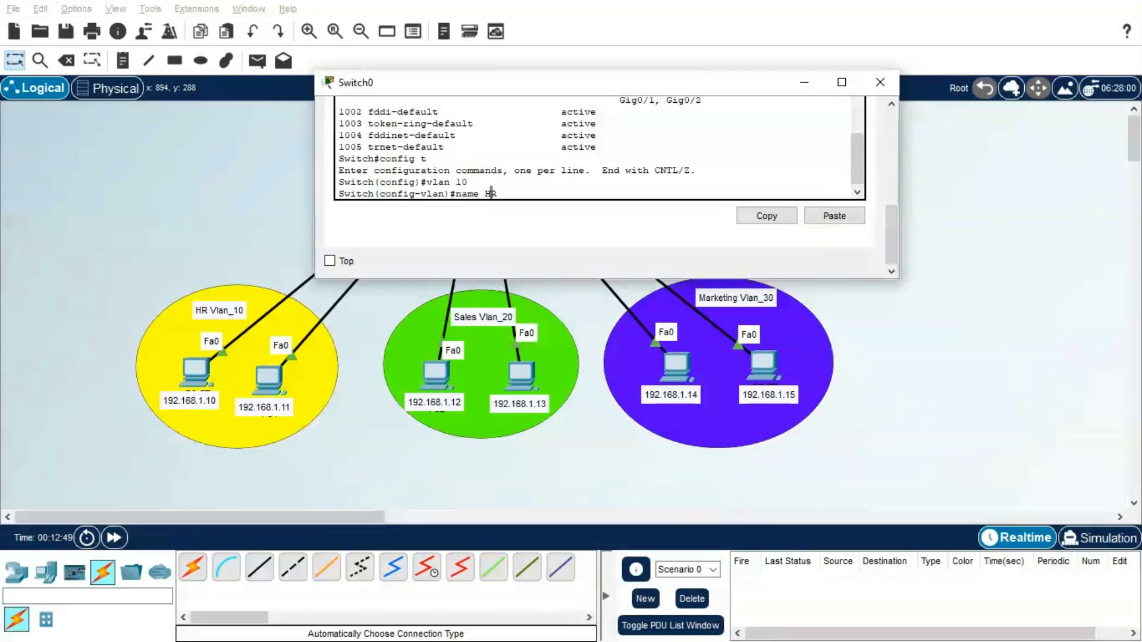
key("Return")
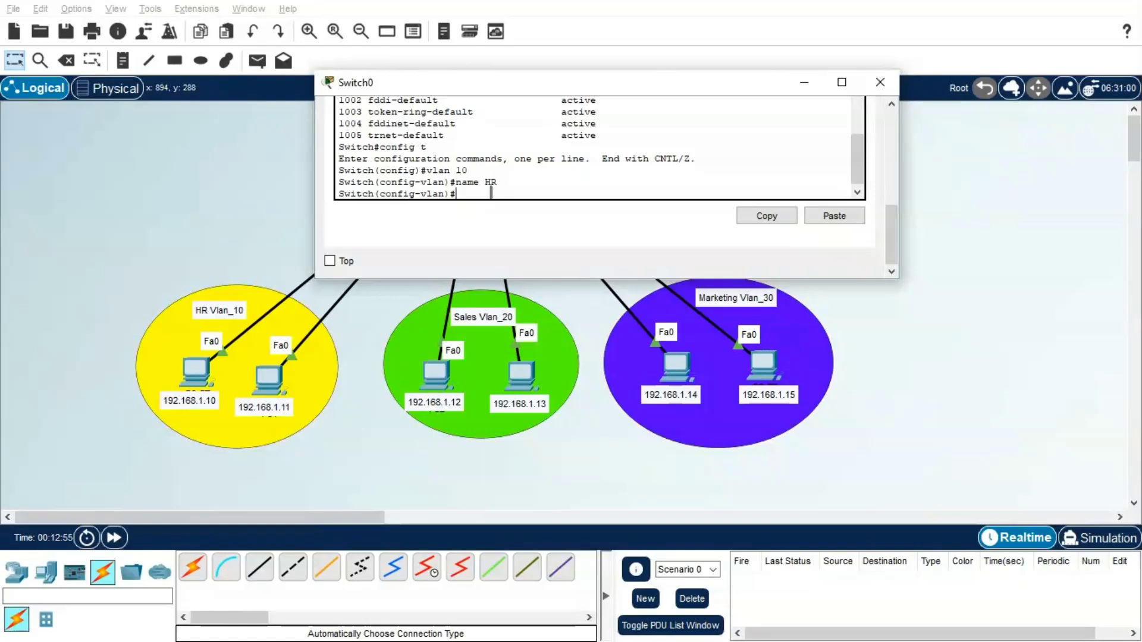
type("exit")
key("Return")
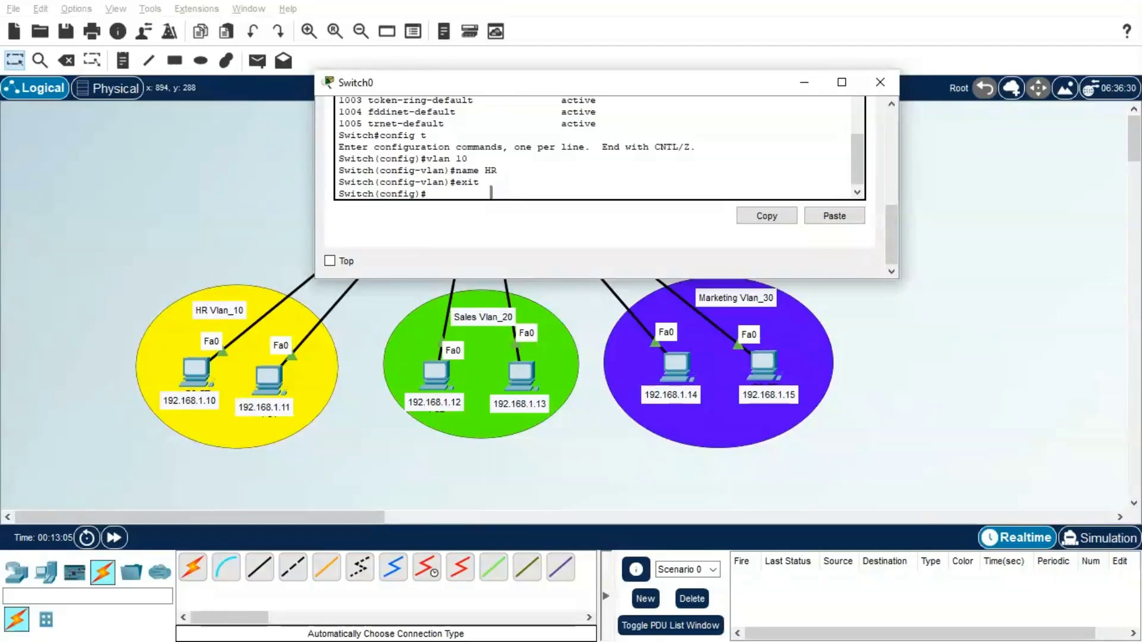
Step: Create VLAN 20 on the switch and name it sales
type("vlan 20")
key("Return")
type("name")
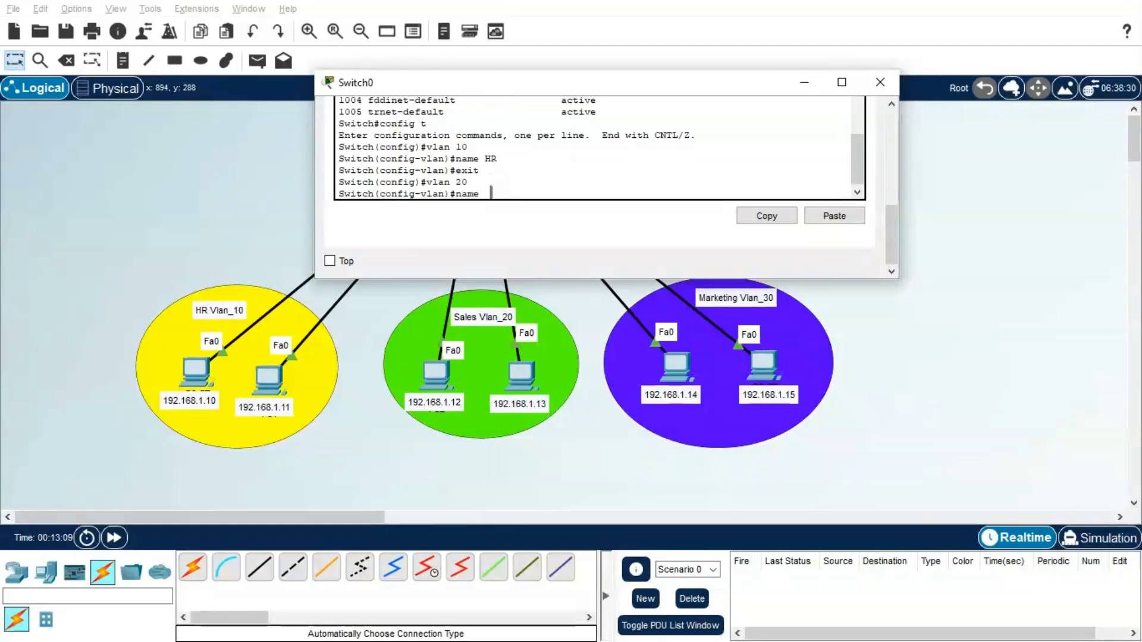
type(" sa")
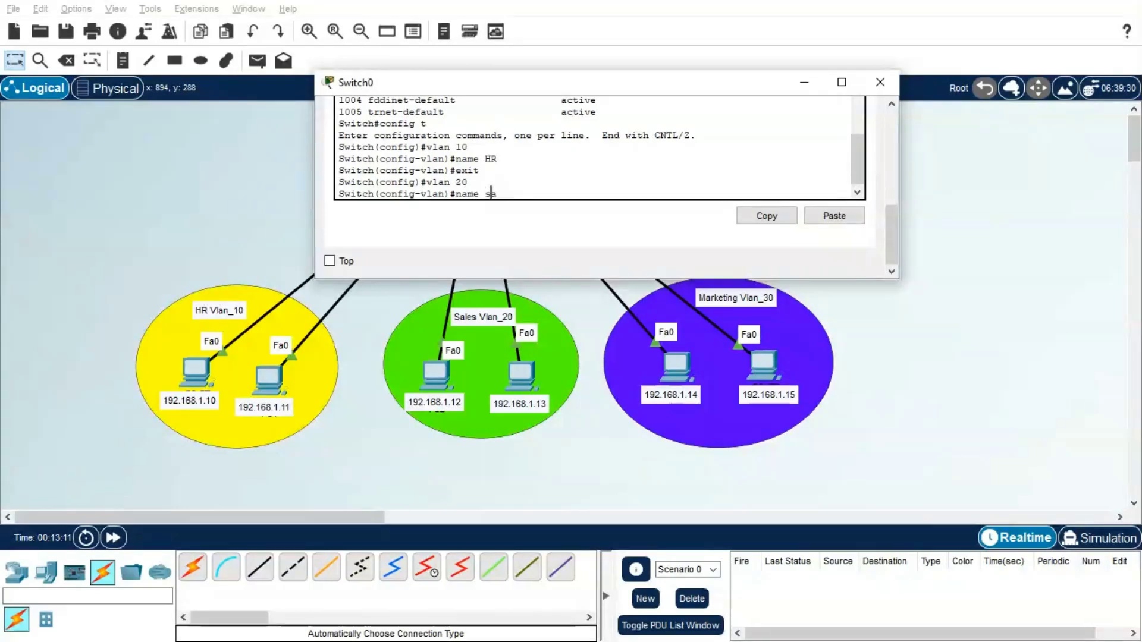
type("les")
key("Return")
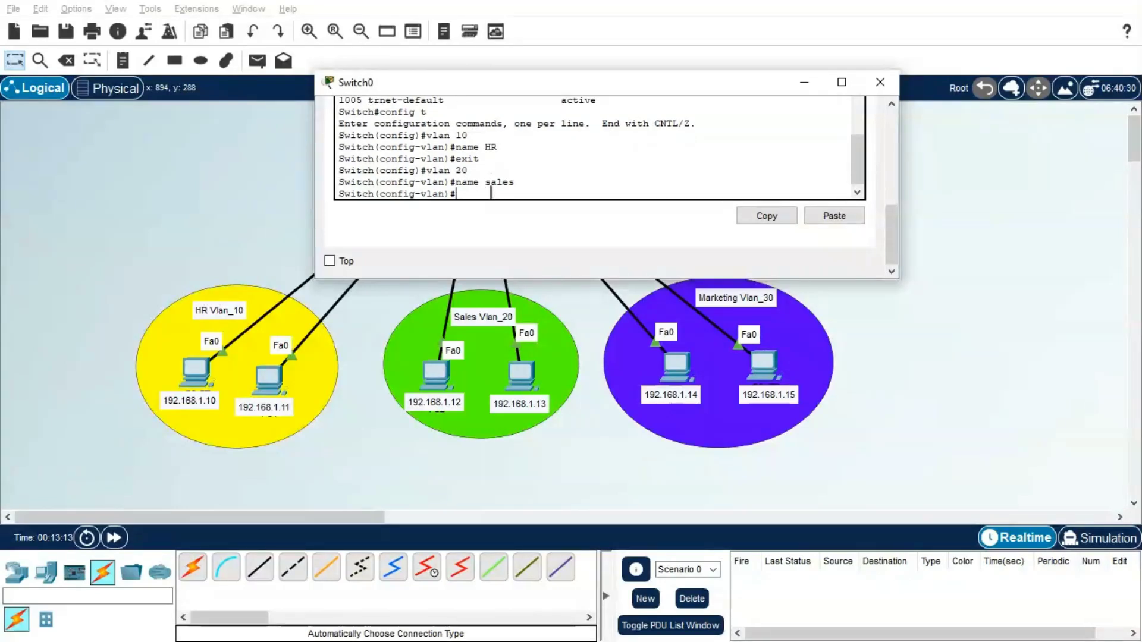
Step: Create VLAN 30, name it marketing, and leave VLAN configuration mode
type("vlan 30")
key("Return")
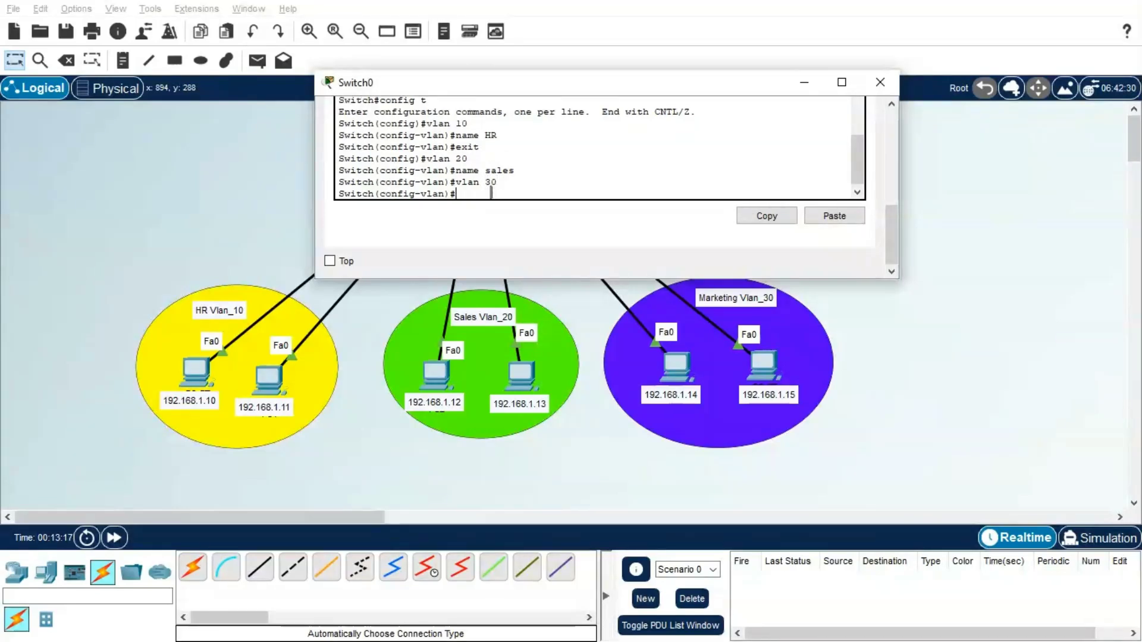
type("name marketing")
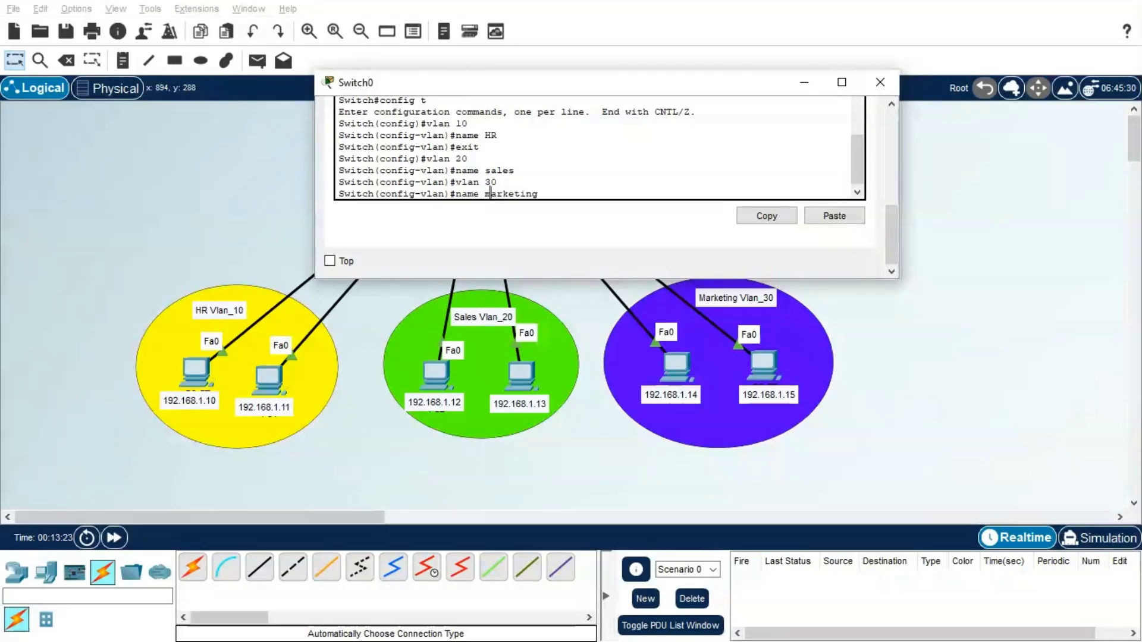
key("Return")
type("e")
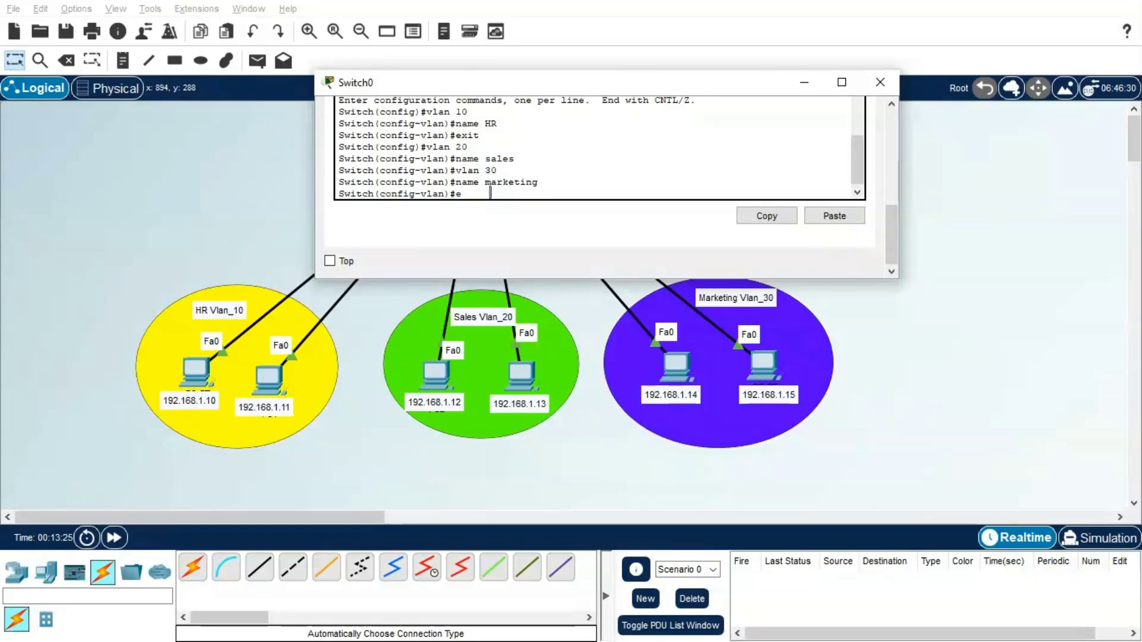
type("xit")
key("Return")
key("Return")
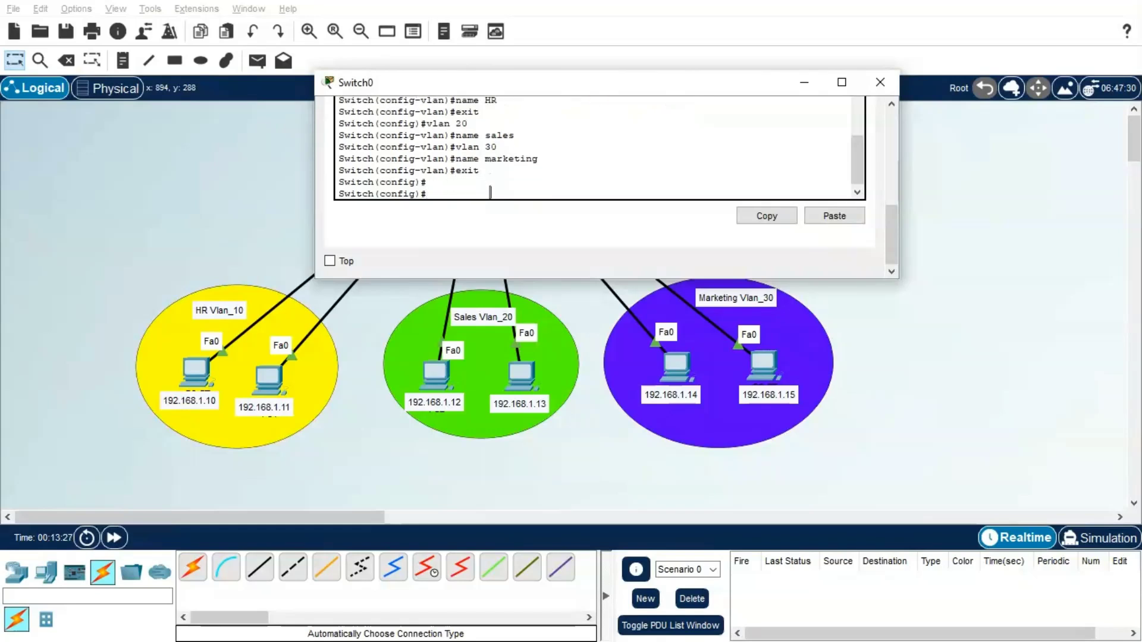
Step: Return to privileged EXEC mode and review the brief VLAN list for the newly created VLANs and their port assignments
type("exit")
key("Return")
key("Return")
key("Return")
type("show v")
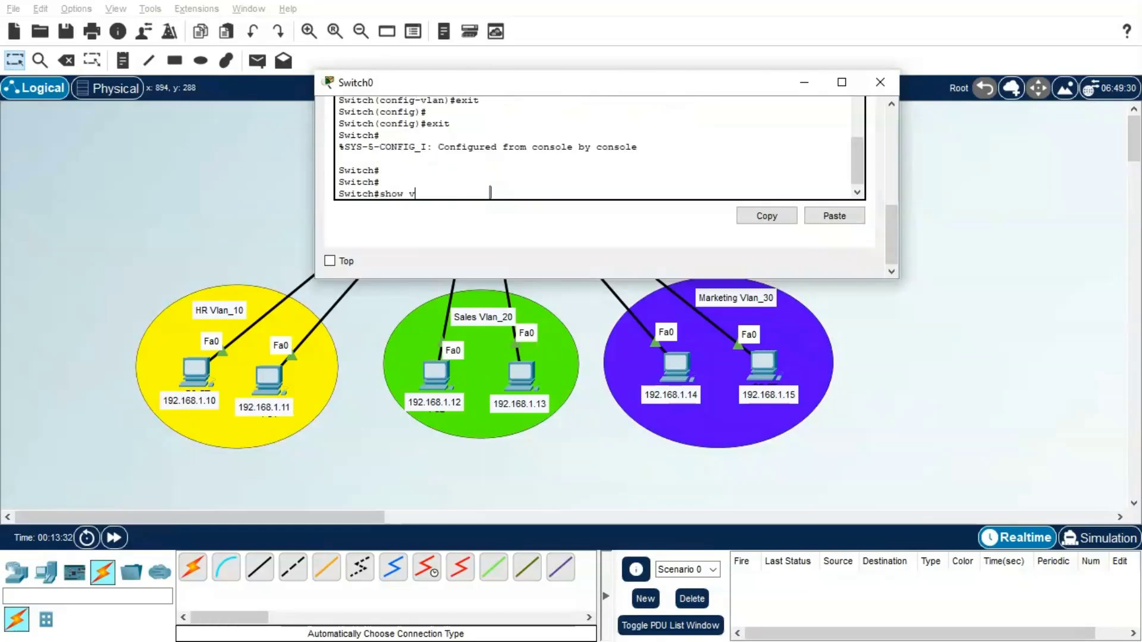
type("lan b")
key("Return")
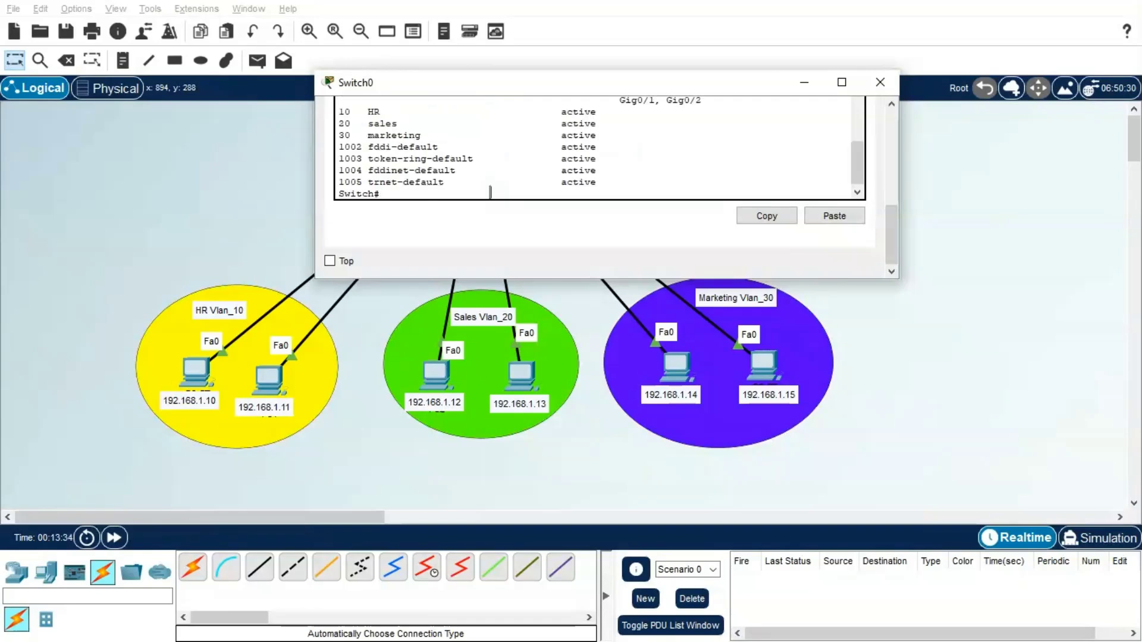
scroll(861, 157, "up", 1)
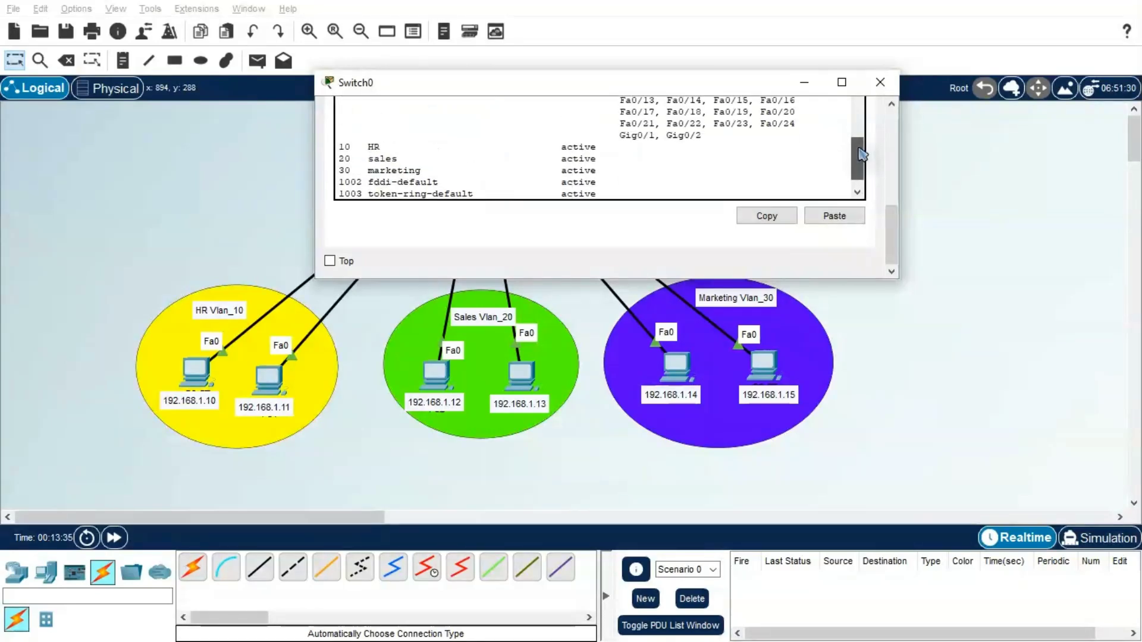
mouse_move(859, 149)
left_mouse_down()
mouse_move(858, 138)
mouse_move(858, 155)
left_mouse_up()
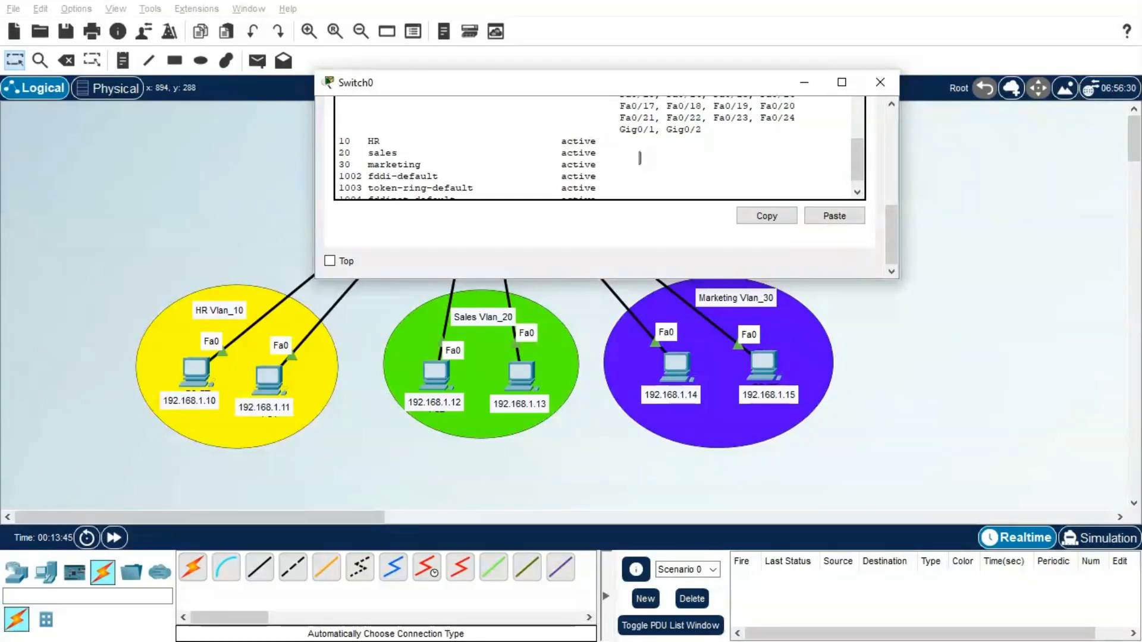
scroll(860, 174, "down", 1)
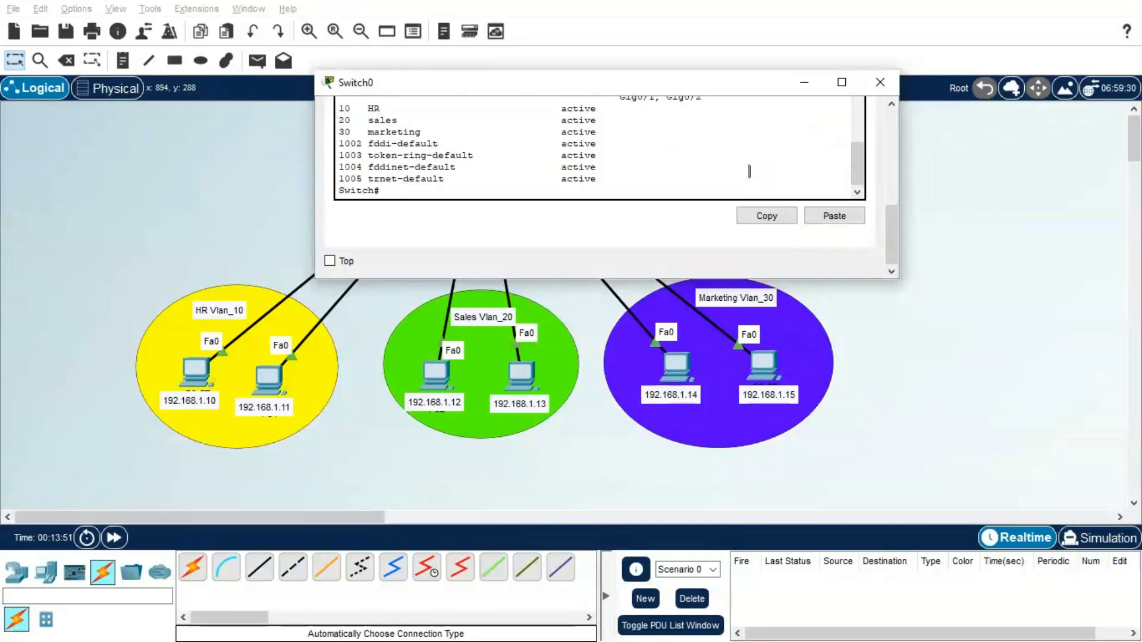
Step: Uncover the switch in the topology and enter interface range configuration for ports fa0/1-2 from global configuration mode
left_click_drag(641, 89, 864, 162)
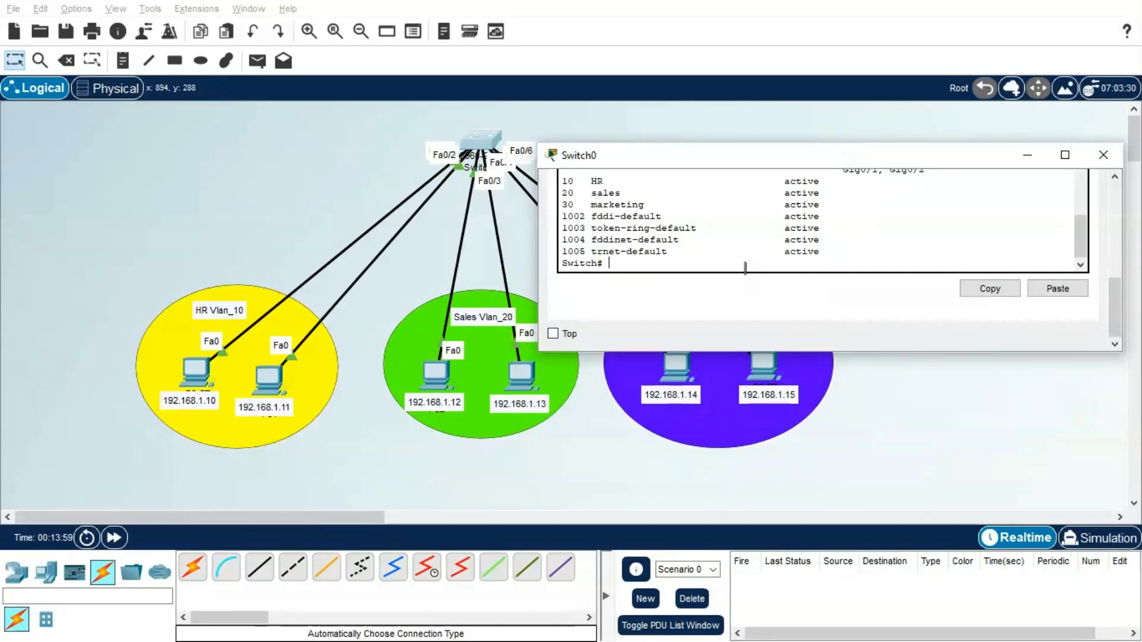
type("config t")
key("Return")
type("inter f")
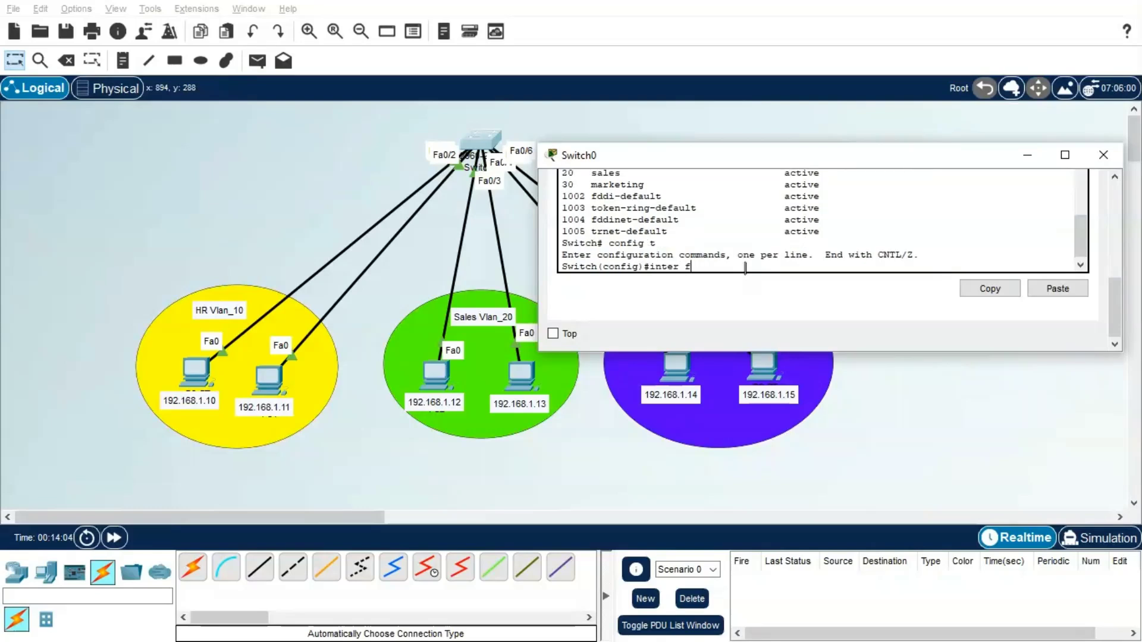
key("BackSpace")
type("ran fa")
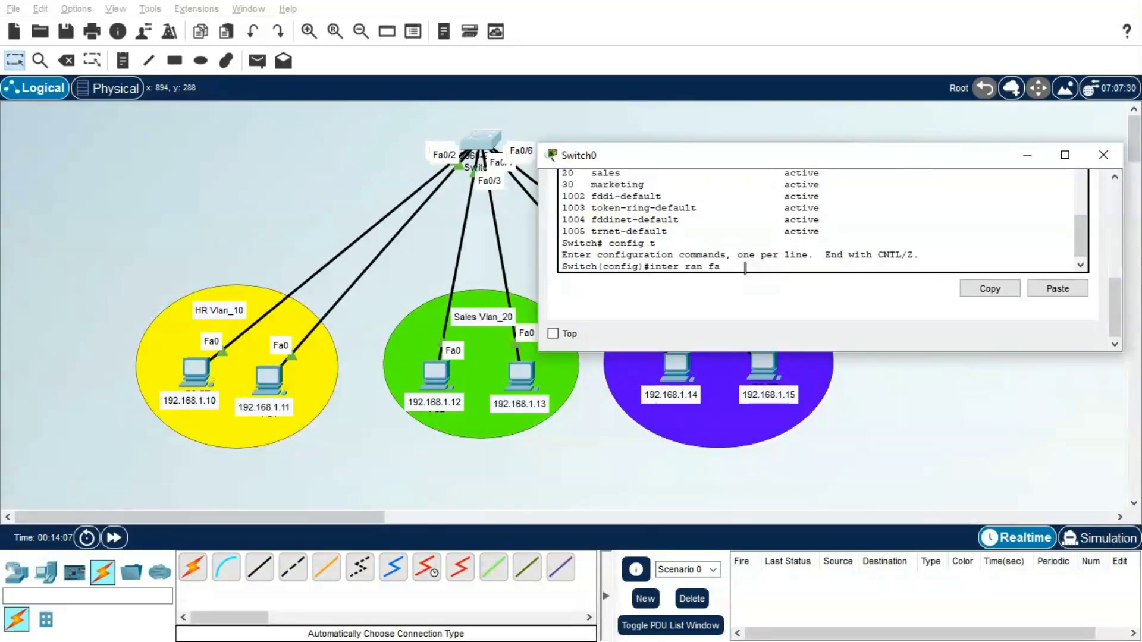
type("0")
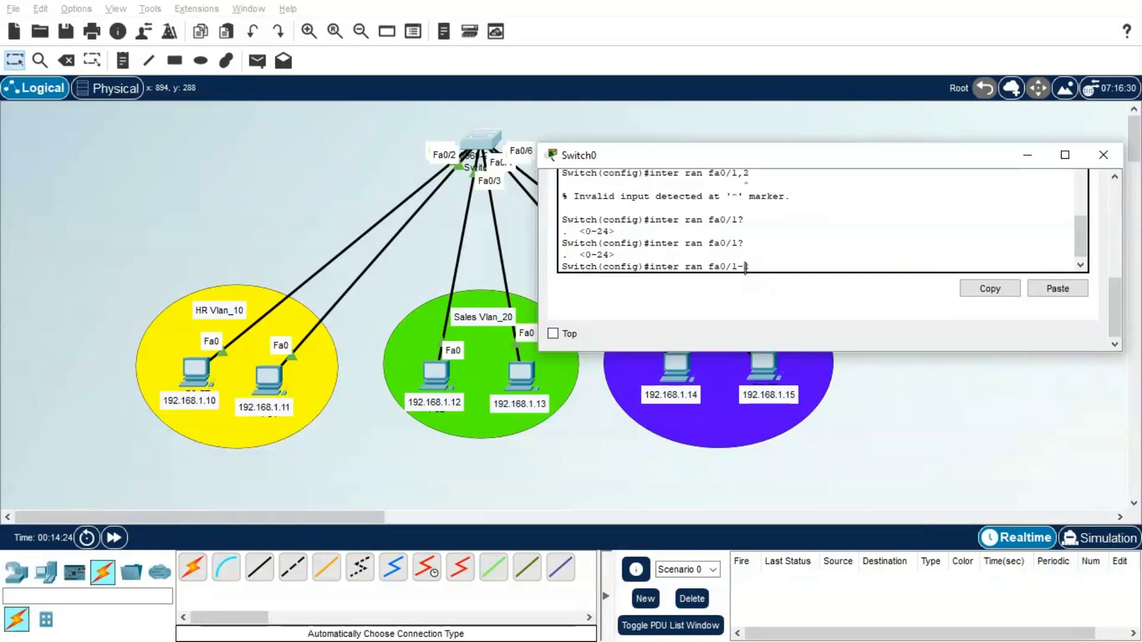
type("2")
key("Return")
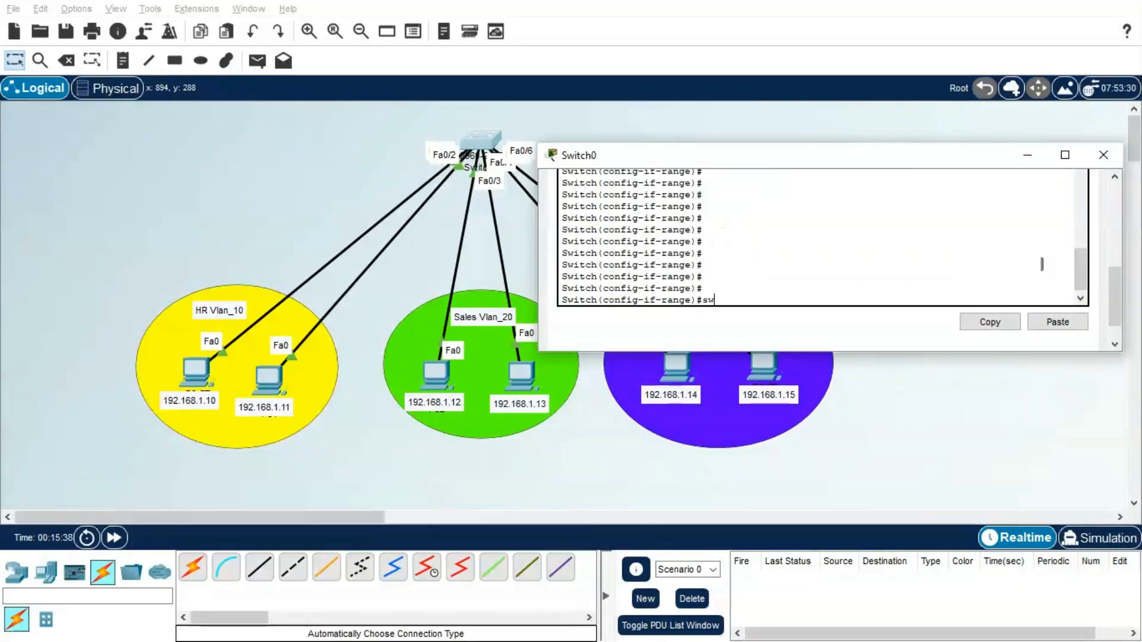
Step: Set the selected fa0/1-2 port range to switchport mode access
key("Tab")
type("mo")
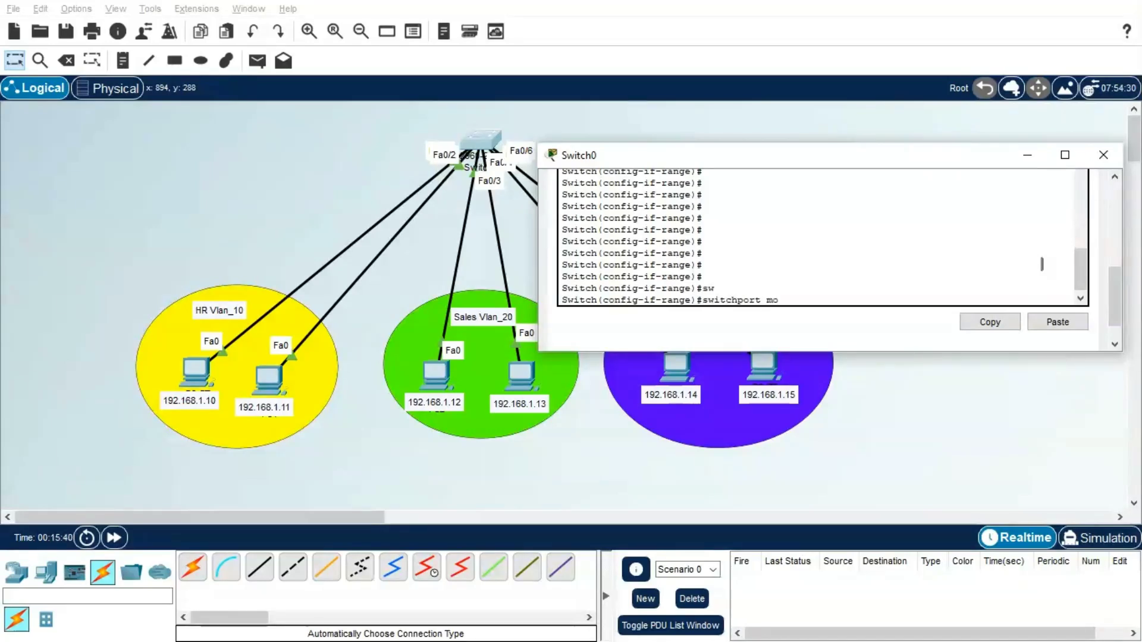
key("Tab")
type("ac")
key("Tab")
key("Return")
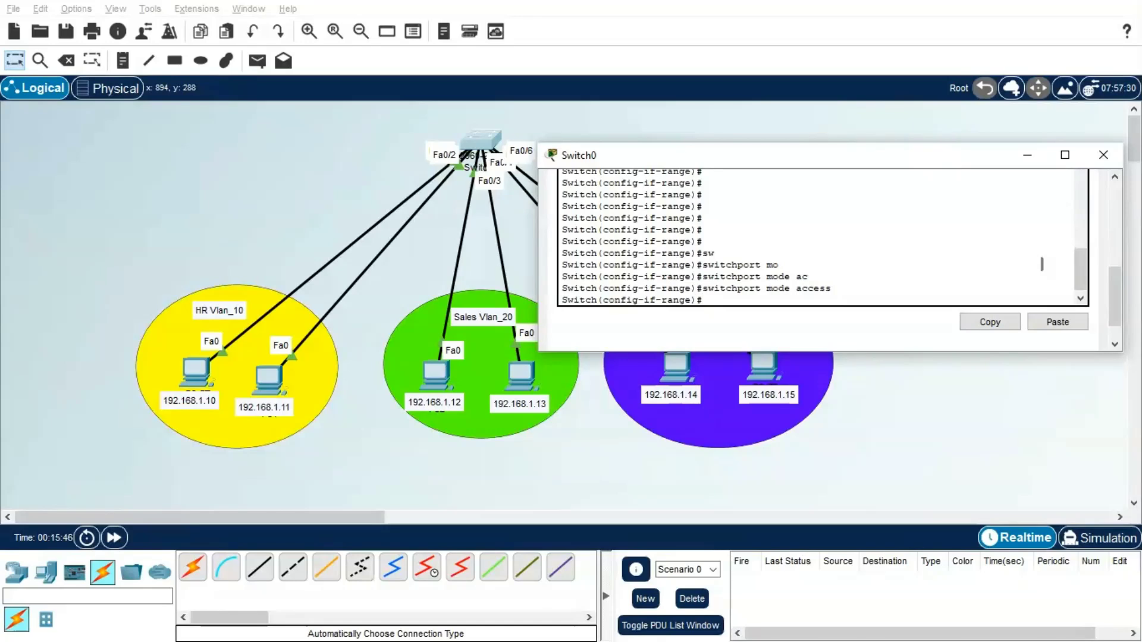
Step: Assign the fa0/1-2 port range to access VLAN 10 and end the configuration session
type("sw")
key("Tab")
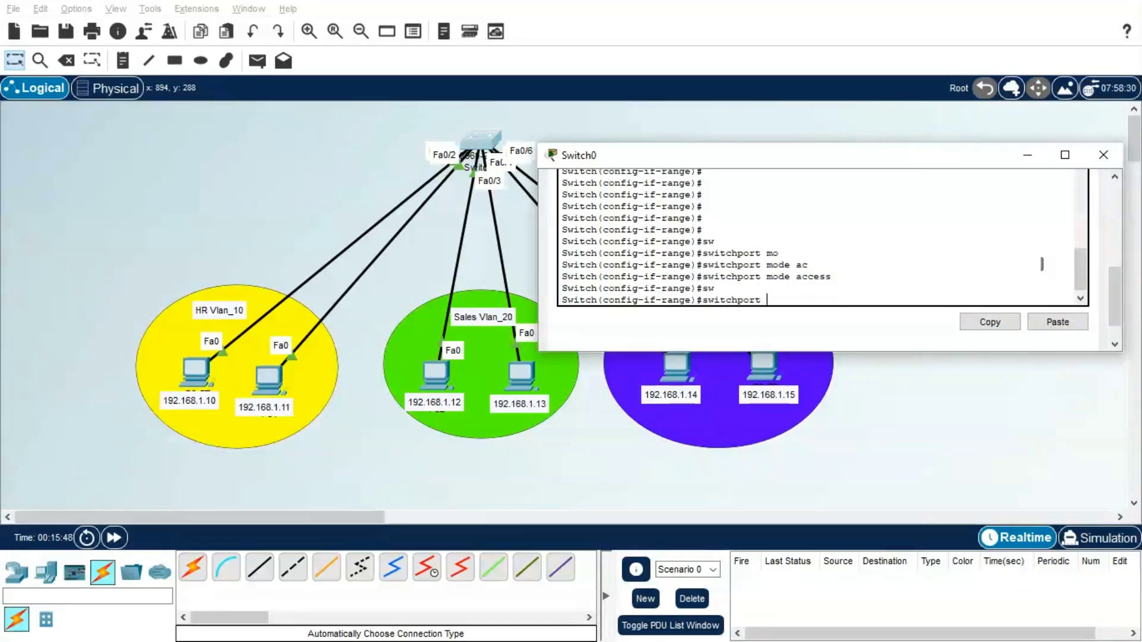
type("ac")
key("Tab")
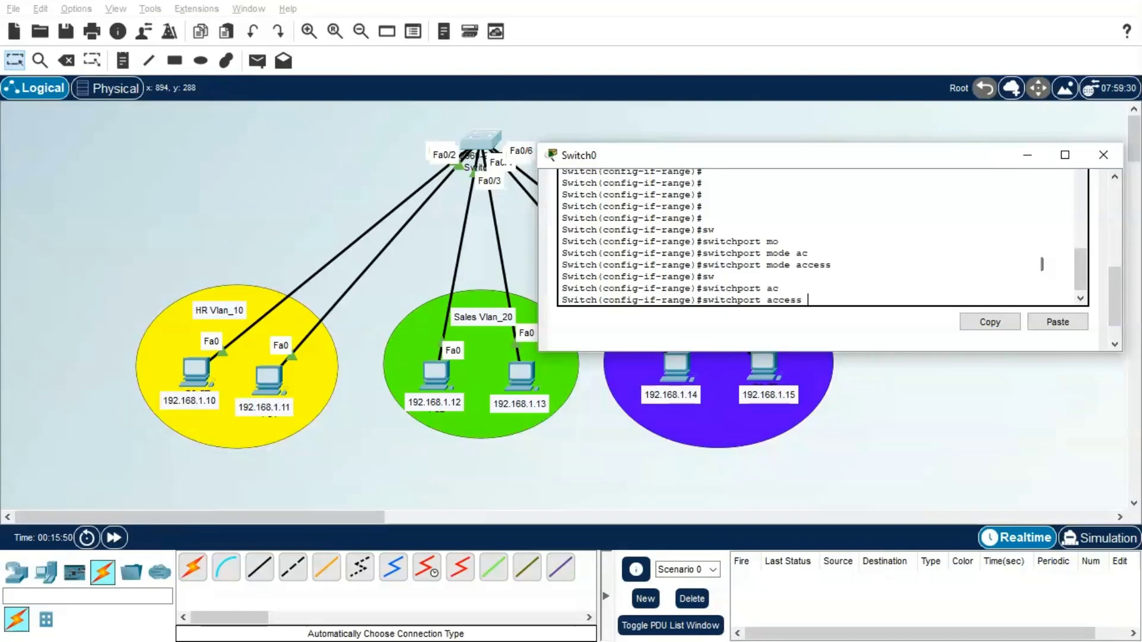
type("v")
key("Tab")
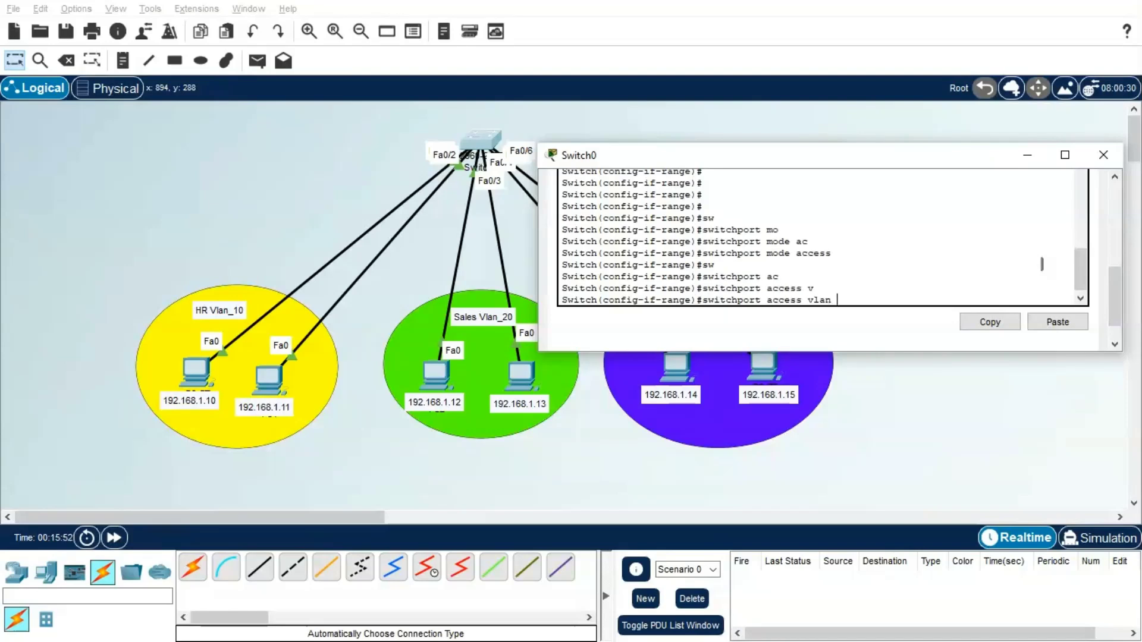
type("10")
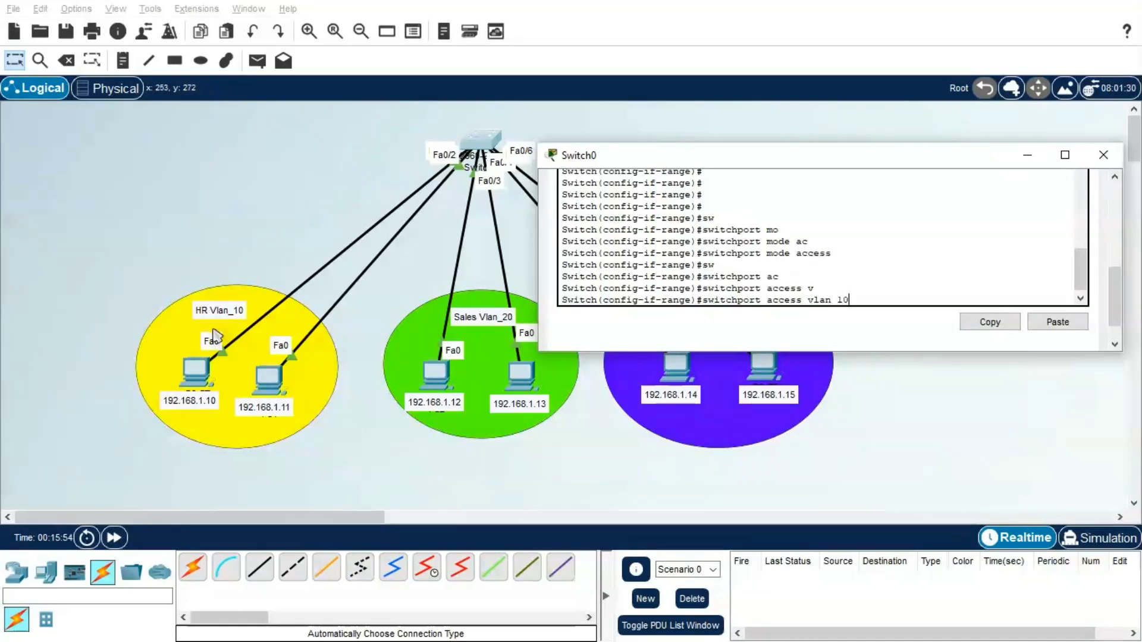
key("Return")
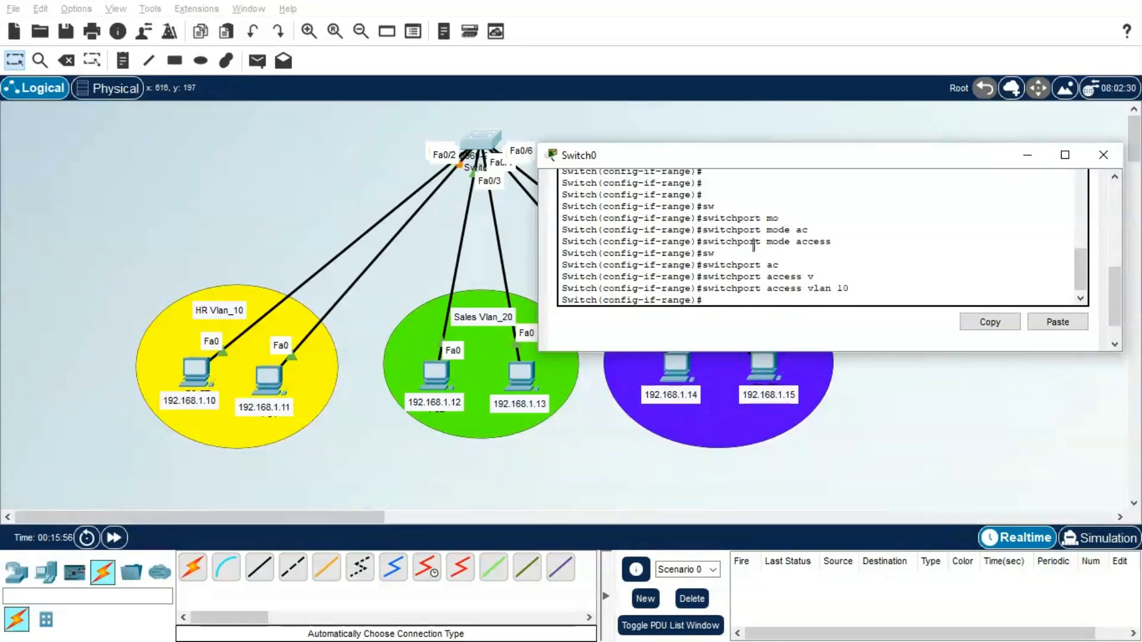
type("end")
key("Return")
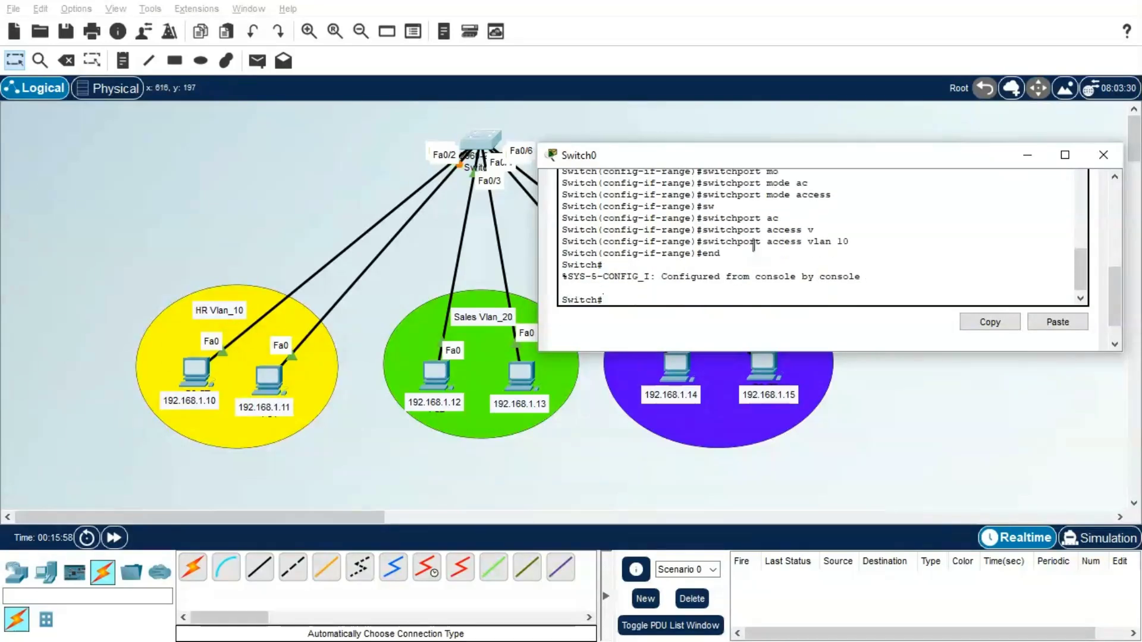
Step: Enter global configuration mode and open interface range configuration for the sales ports fa0/3-4
type("config t")
key("Return")
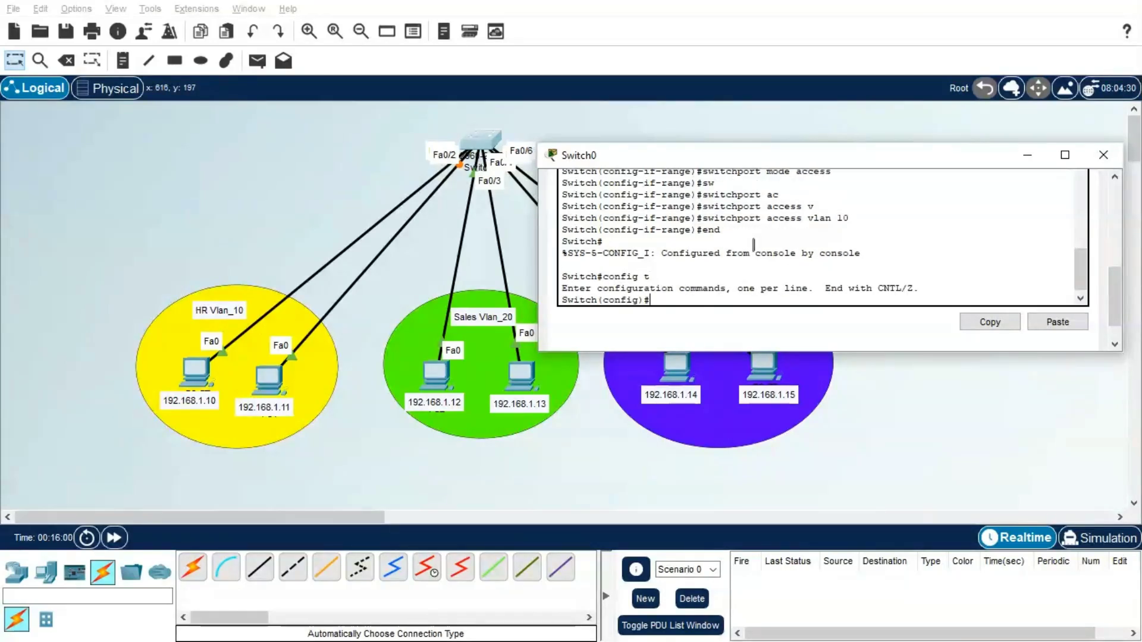
type("inter range fa0/3-4")
key("Return")
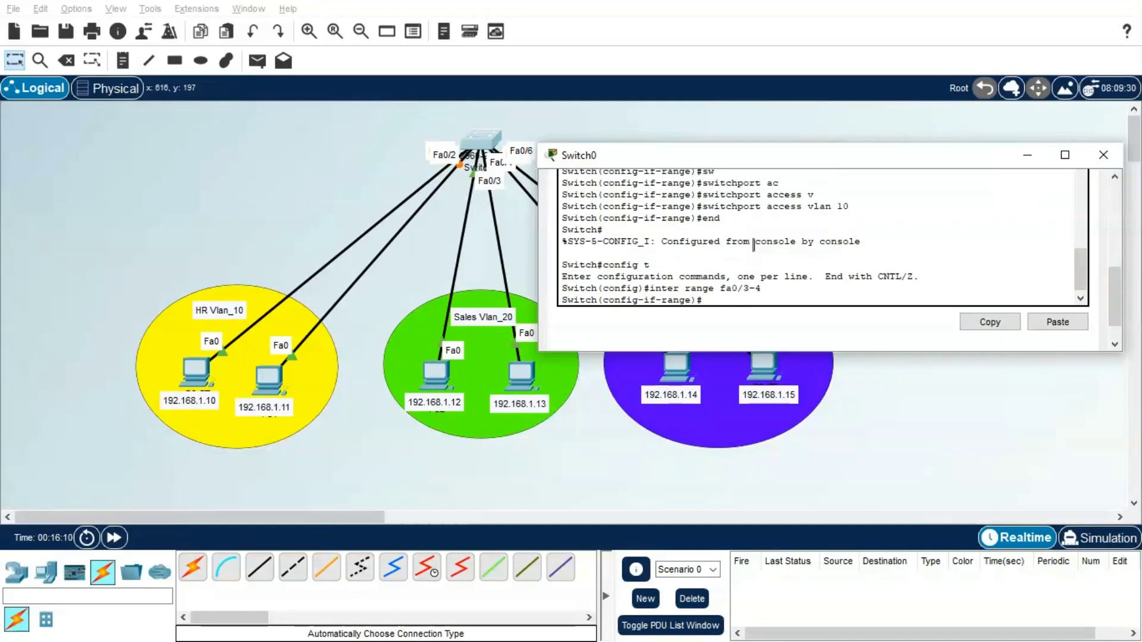
Step: Assign the fa0/3-4 port range to access VLAN 20 and return to global configuration mode
type("sw")
key("Tab")
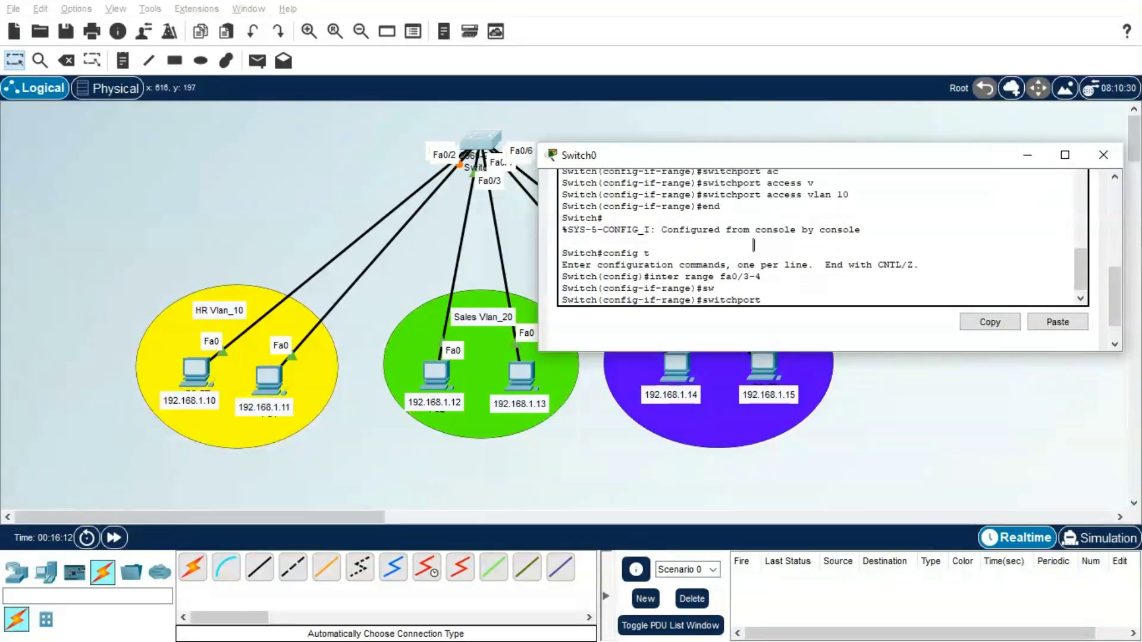
type("ac")
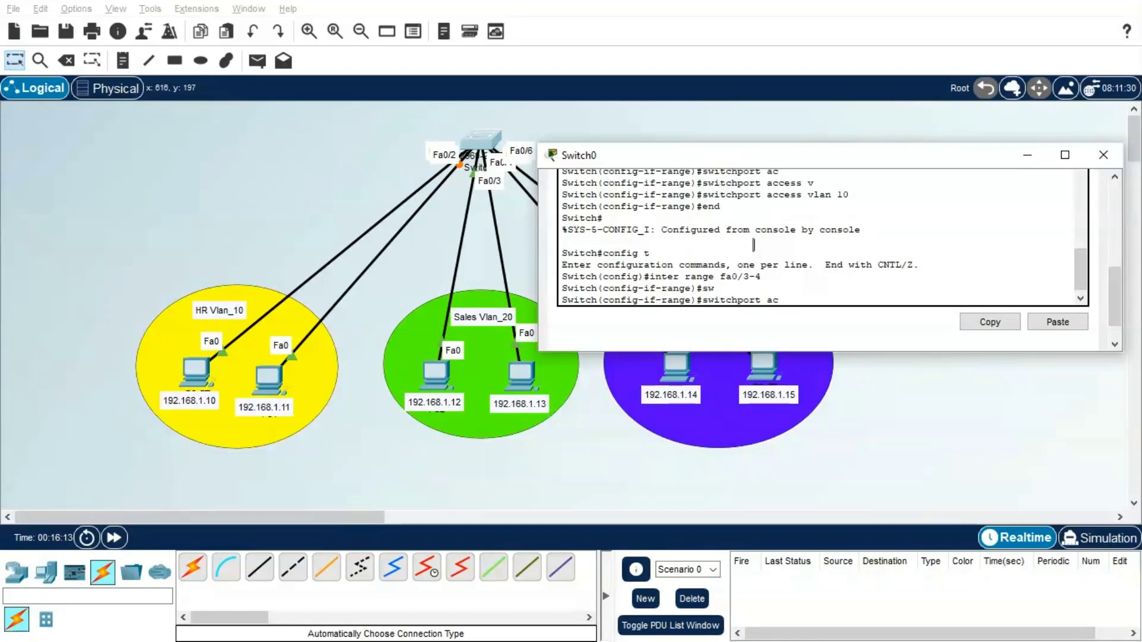
type("ce")
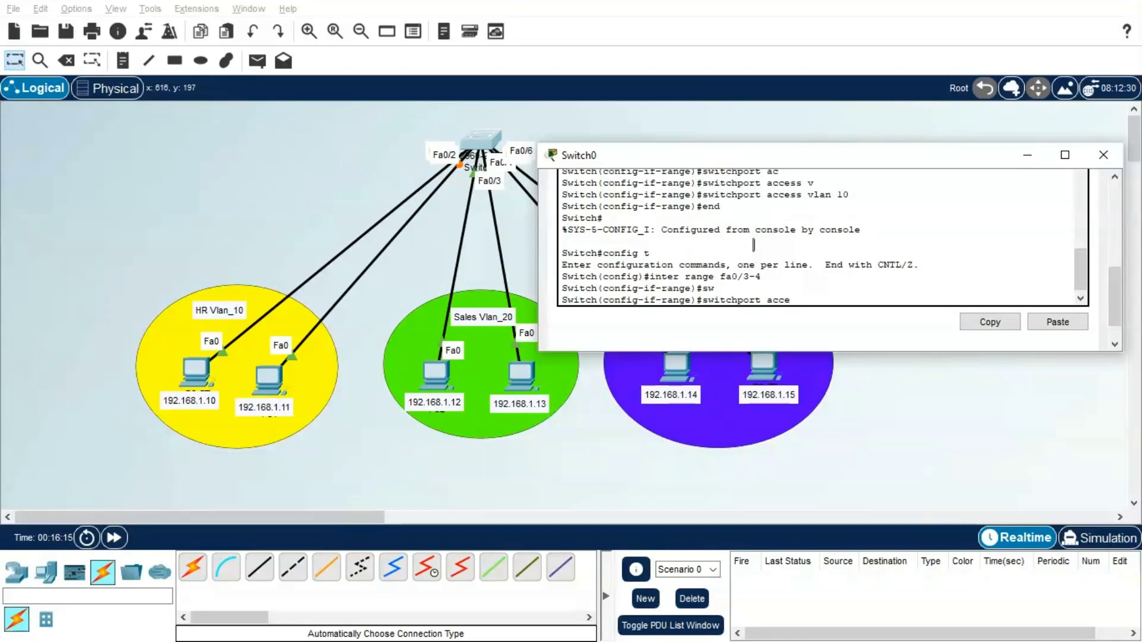
type(" vlan 20")
key("Return")
type("e)#e")
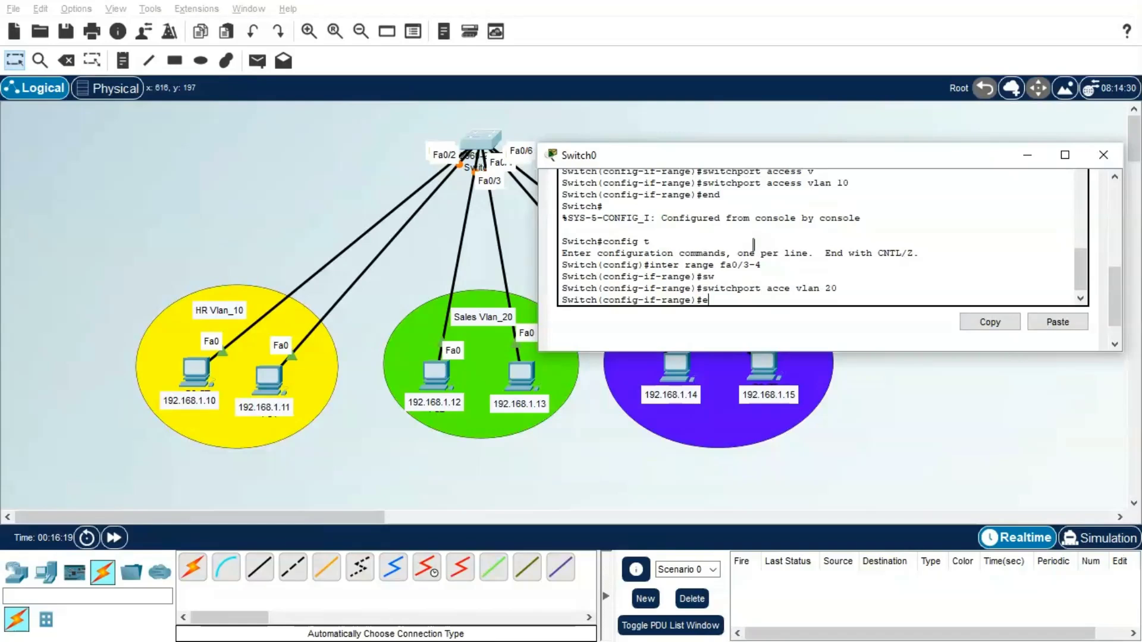
type("xit")
key("Return")
key("Return")
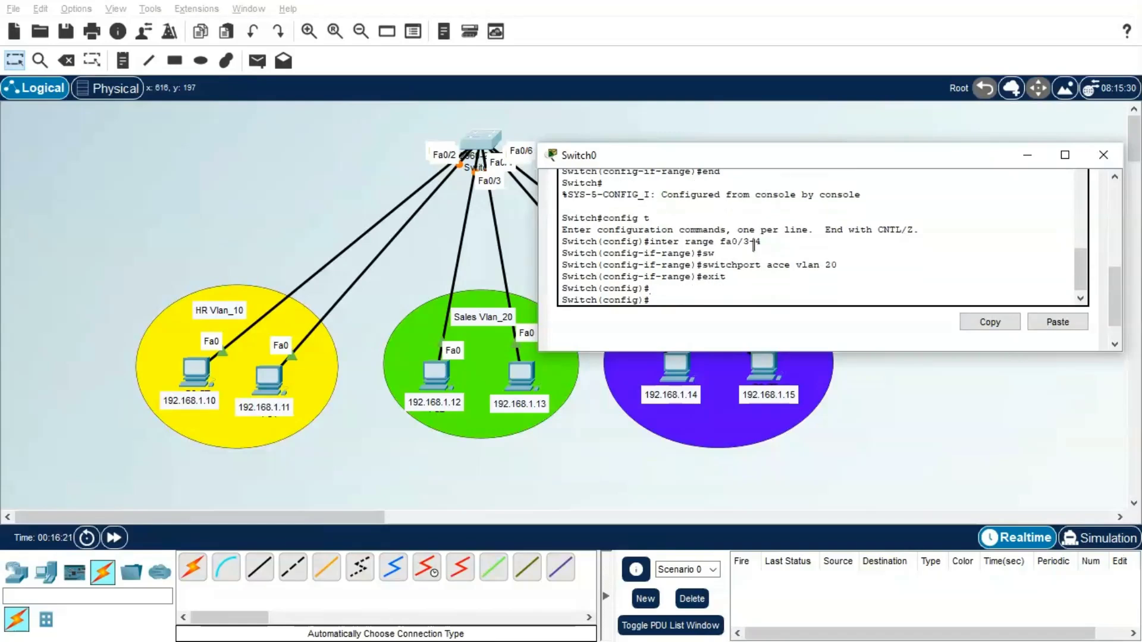
Step: Uncover the Marketing area of the topology and enter interface range configuration for ports fa0/5-6
type("inter range fa0/3-4")
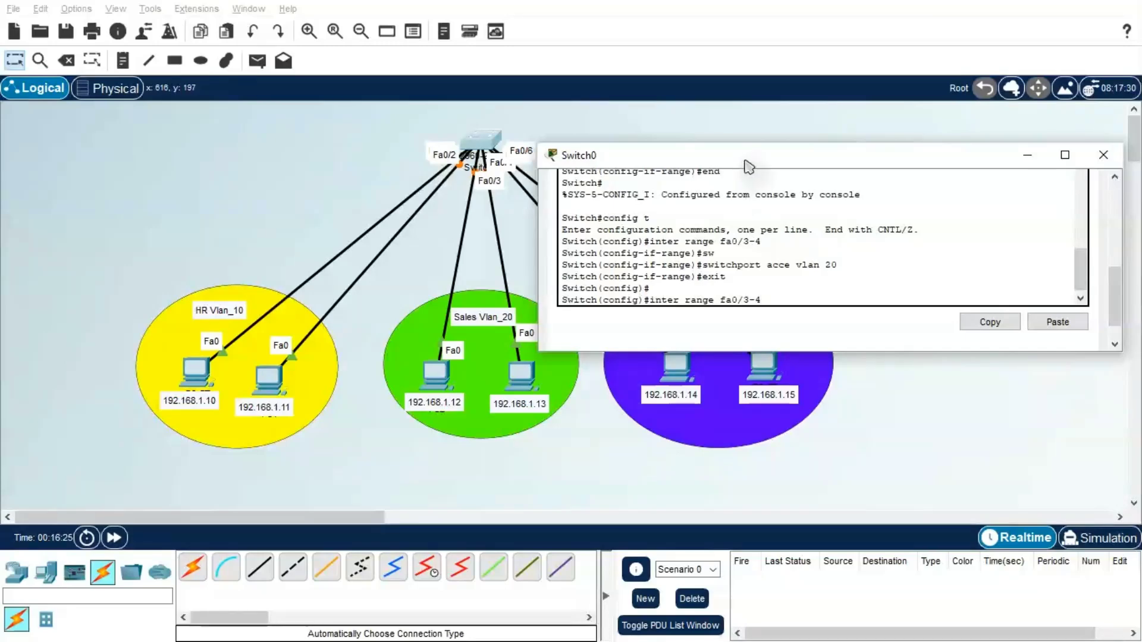
left_click_drag(744, 161, 239, 260)
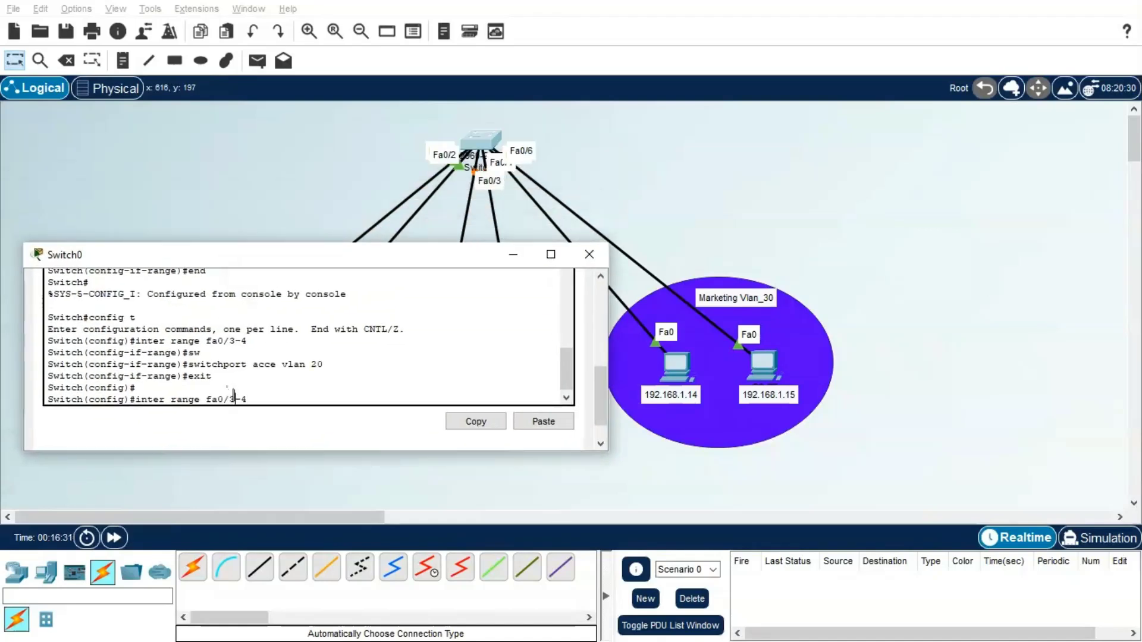
key("BackSpace")
type("5")
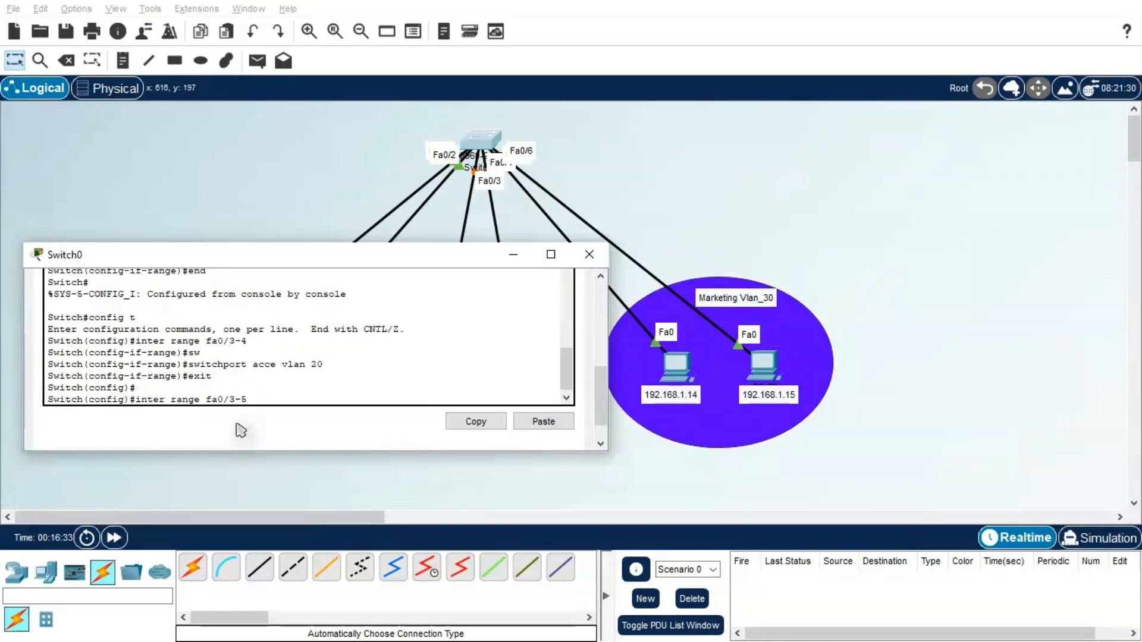
key("BackSpace")
key("BackSpace")
key("BackSpace")
type("5-6")
key("Return")
type("inter range fa0/5-6")
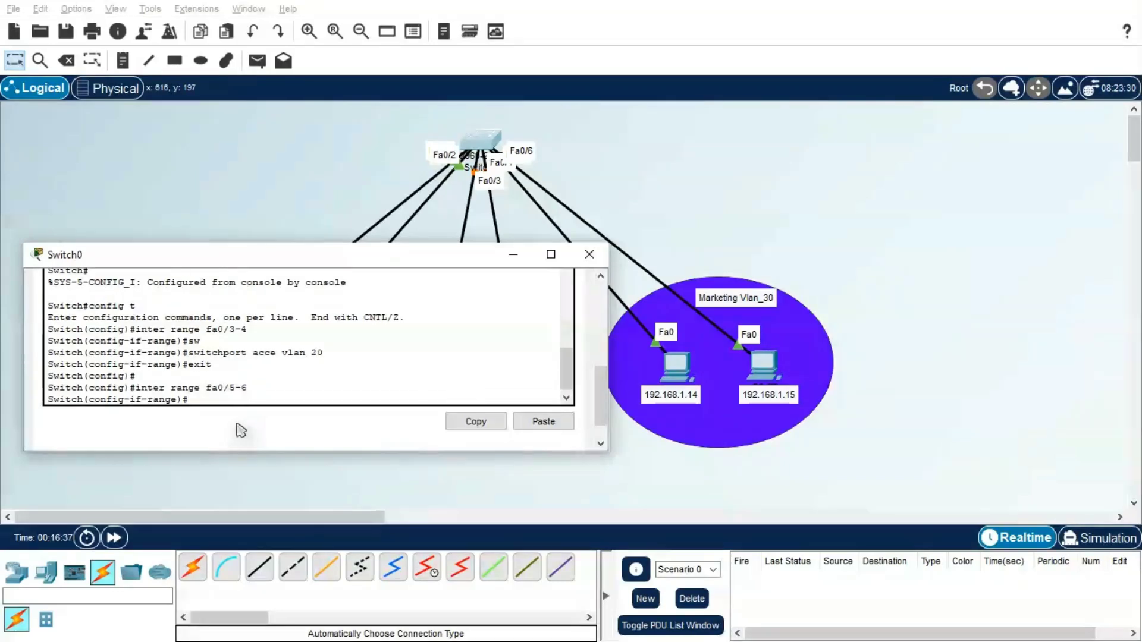
Step: Assign the fa0/5-6 port range to access VLAN 30, adapting the earlier VLAN 20 command
key("Up")
key("Up")
key("Up")
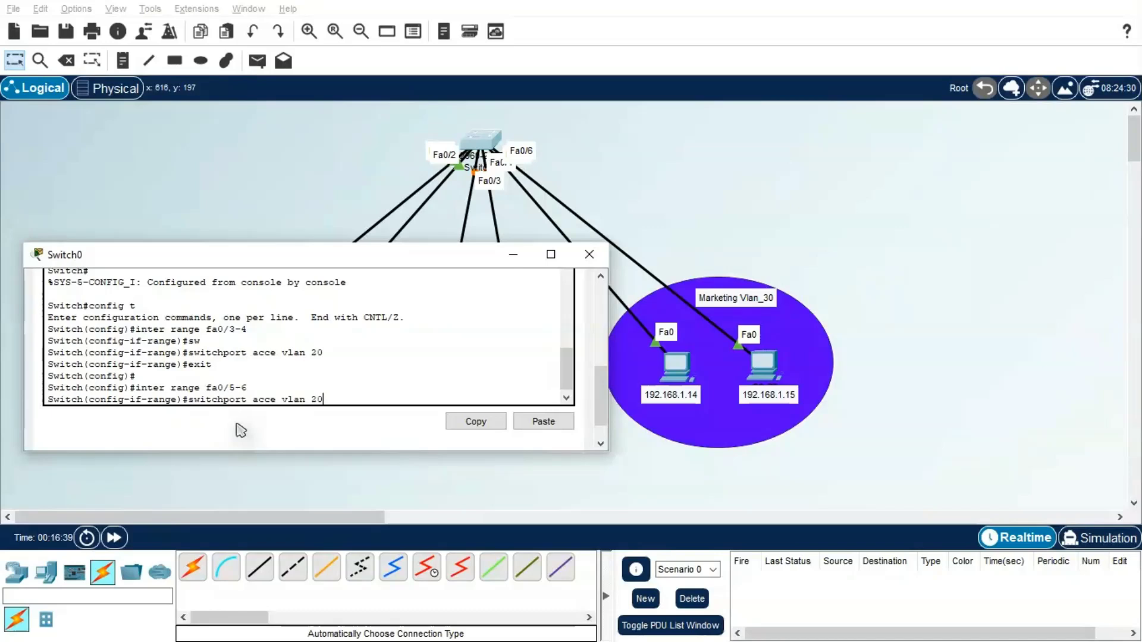
key("BackSpace")
type("3")
key("Return")
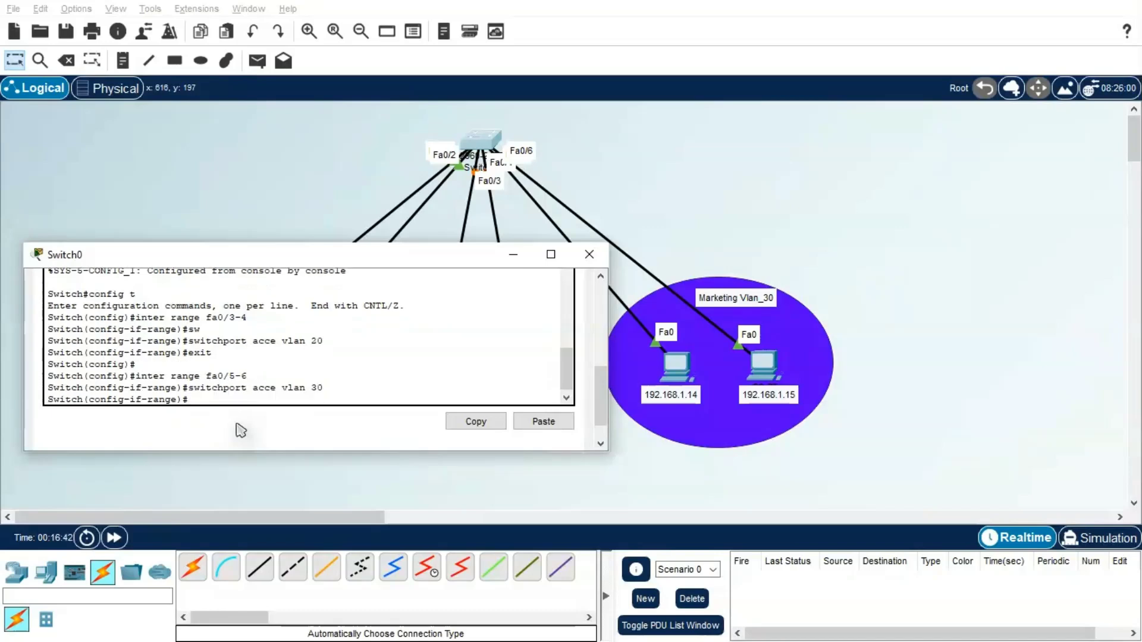
Step: Enlarge the switch console and leave interface range and global configuration to return to privileged EXEC mode
left_click(550, 255)
type("exit")
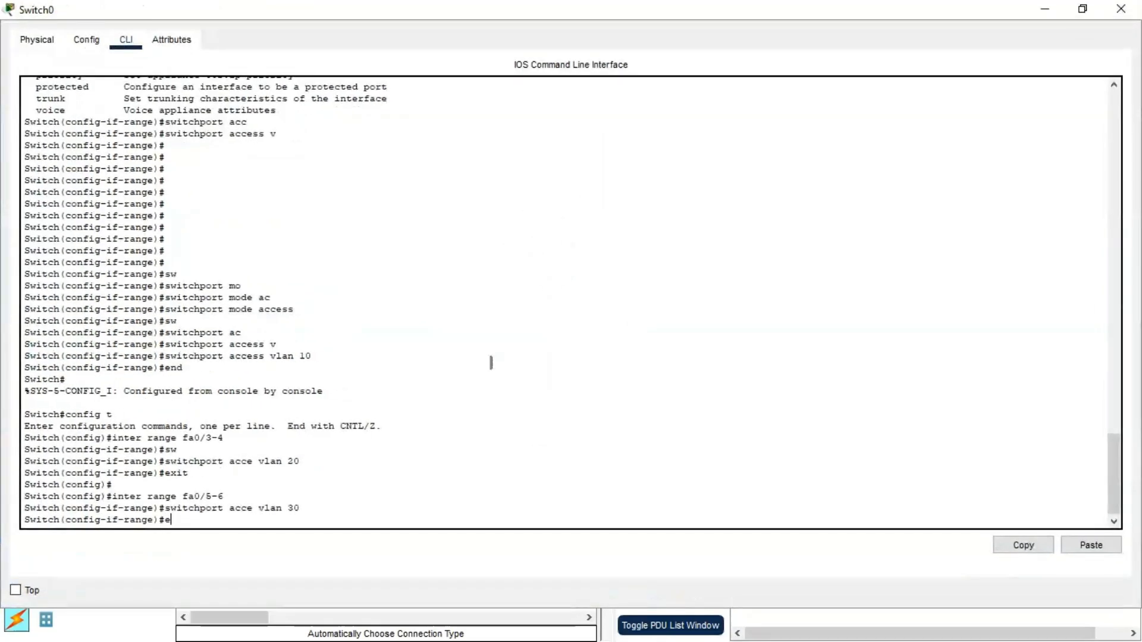
key("Return")
key("Return")
key("Return")
key("Return")
type("end")
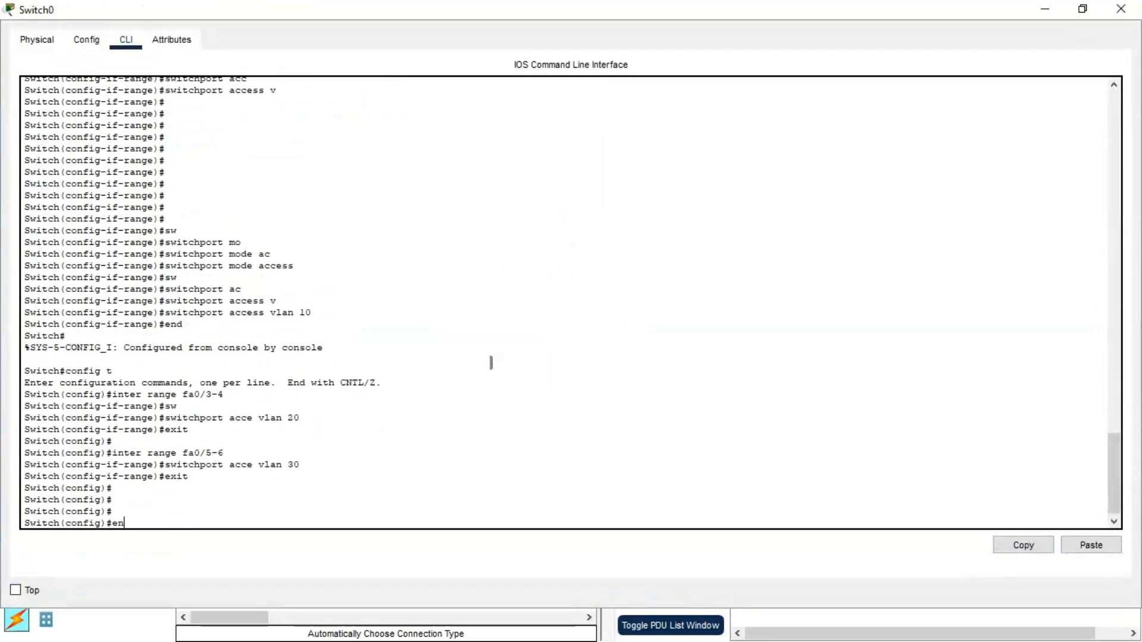
key("Return")
Step: Show the brief VLAN list to check the ports of VLANs 10, 20 and 30, and minimize the switch console
key("Return")
type("show vlan b")
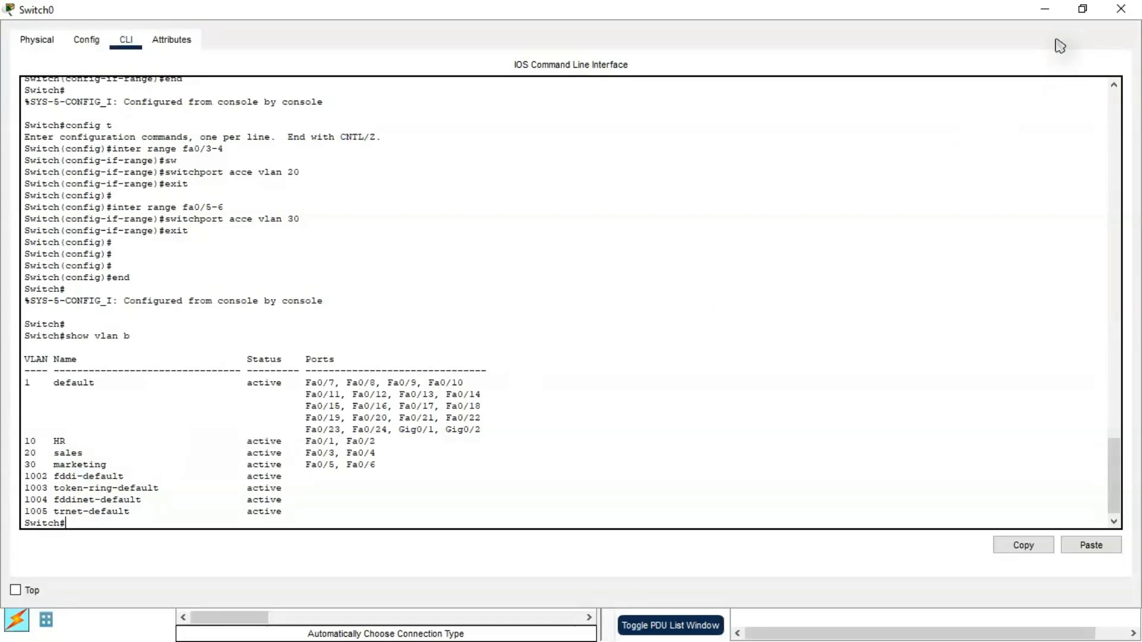
left_click(1046, 10)
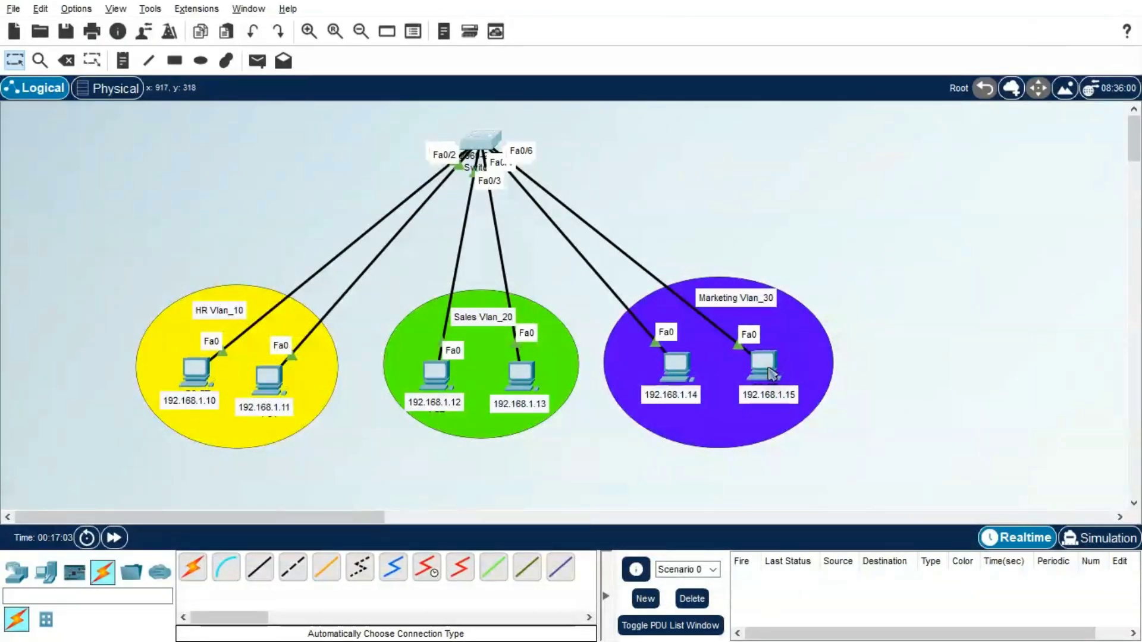
Step: Ping 192.168.1.10 from the command prompt of Marketing PC 192.168.1.15 to test reachability across VLANs, and minimize the PC window
left_click(767, 370)
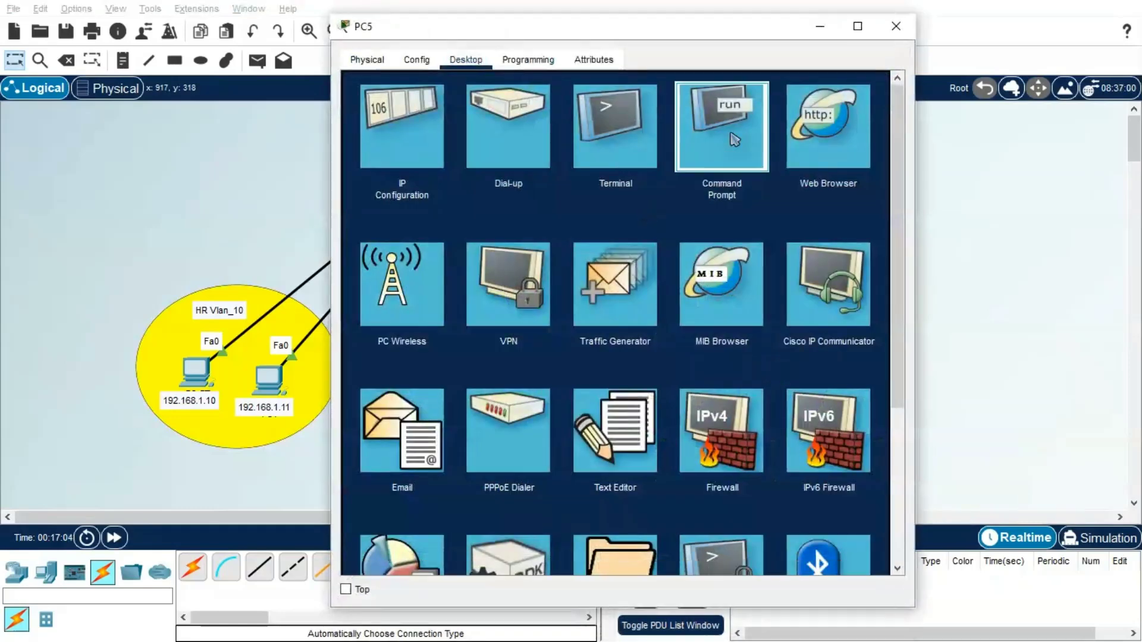
left_click(735, 139)
key("Up")
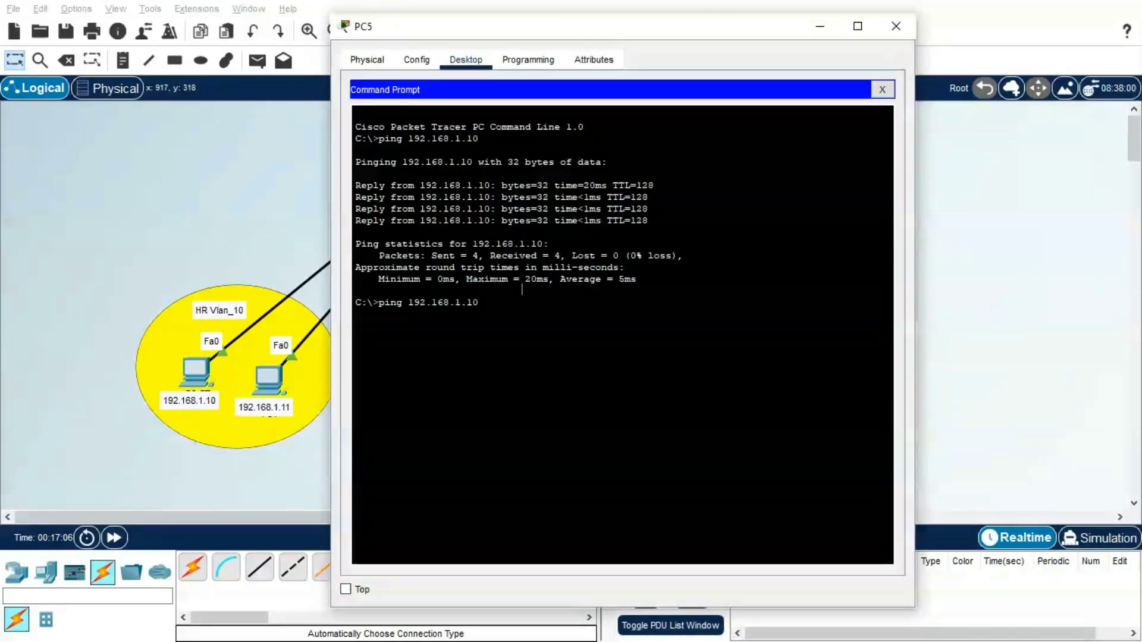
key("Return")
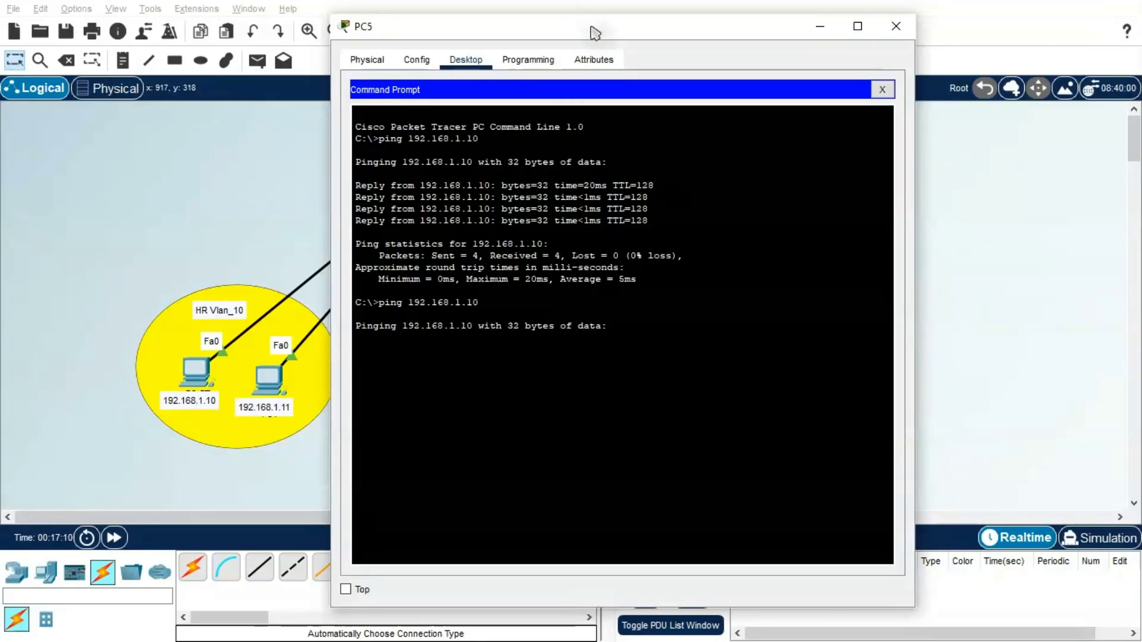
left_click_drag(594, 34, 657, 231)
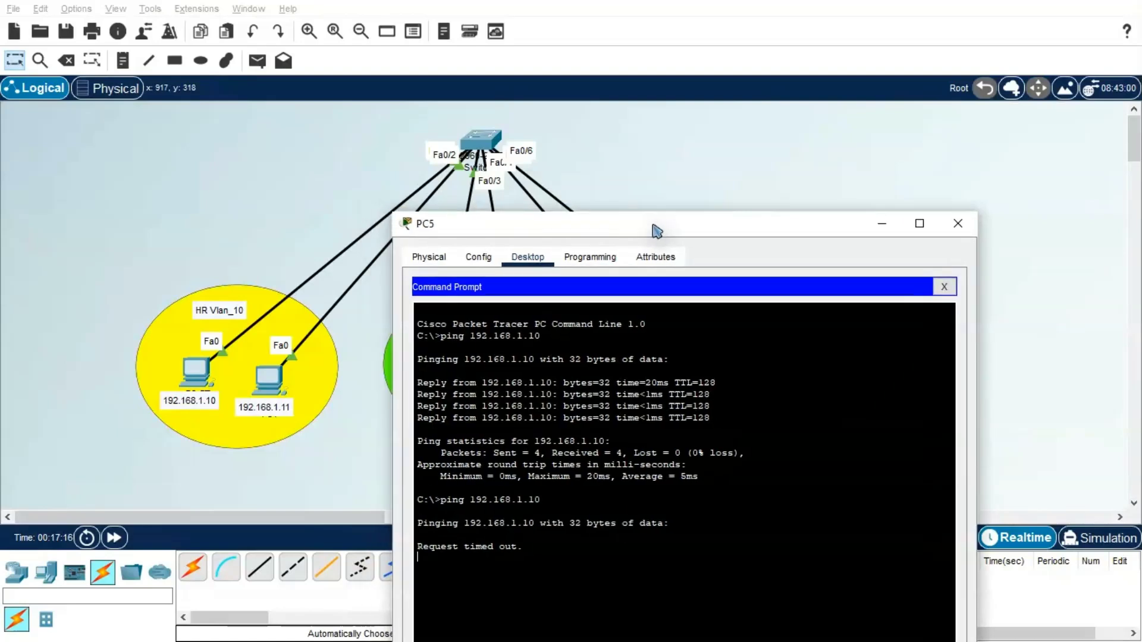
left_click_drag(656, 231, 707, 146)
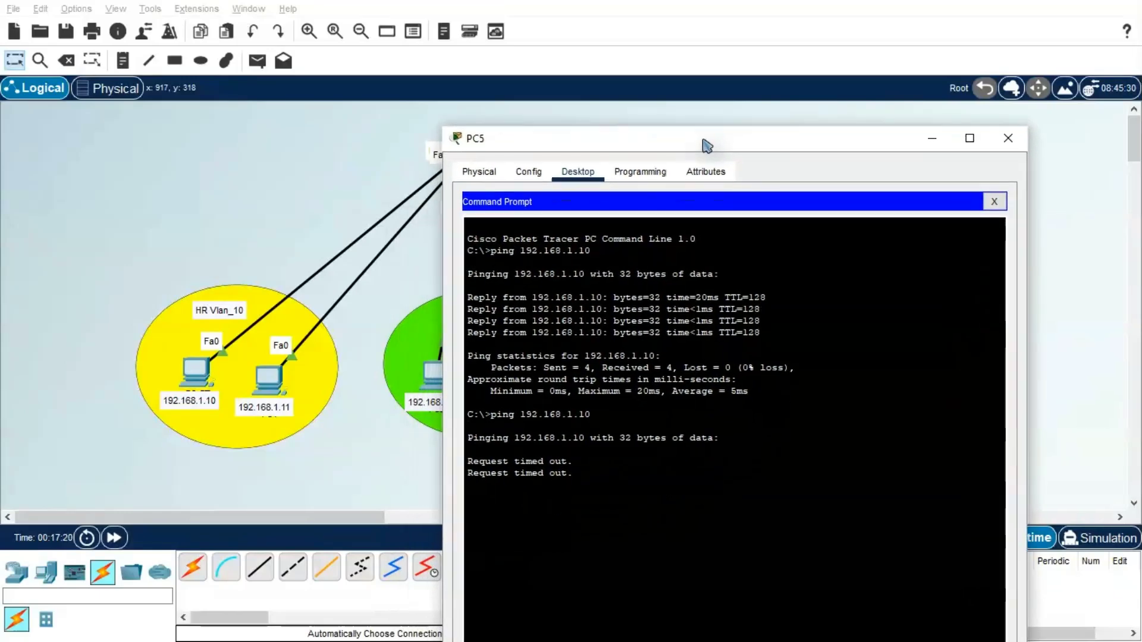
left_click(933, 142)
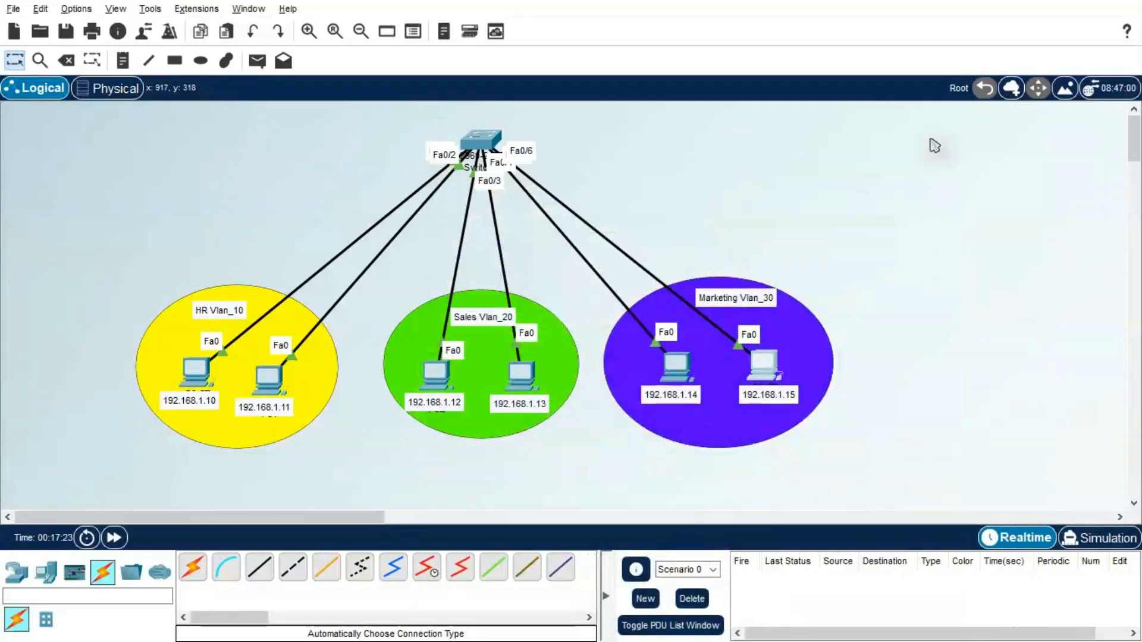